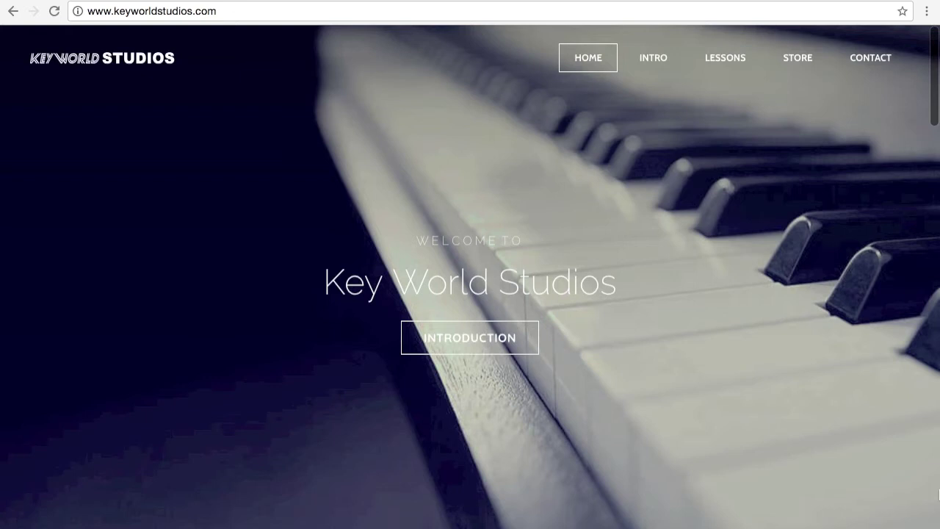
Open the Key World Studios store and add one Eat Pray Play The Piano pin to the PayPal shopping cart
mouse_move(792, 65)
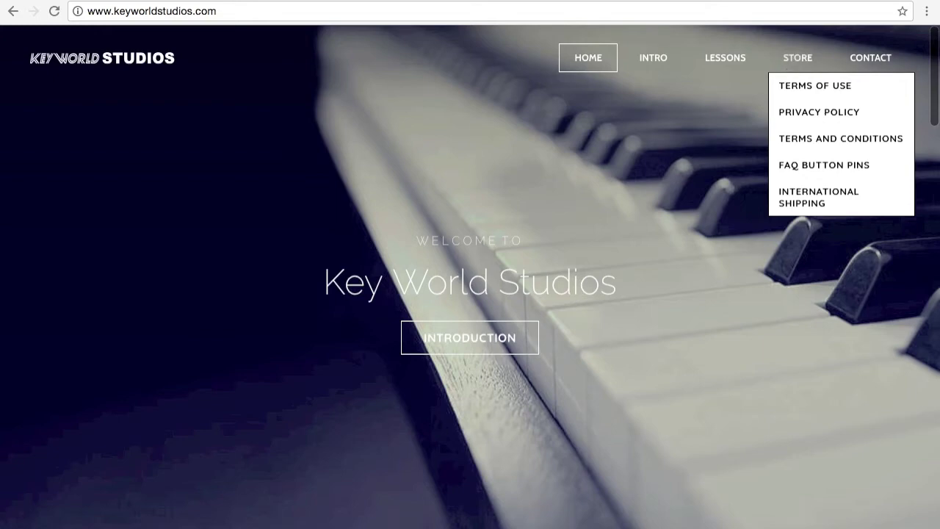
click(798, 62)
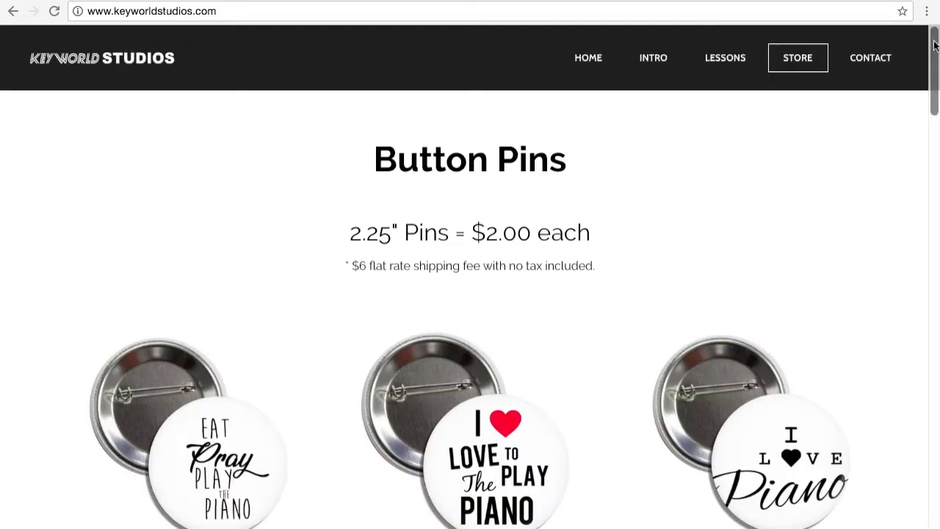
scroll(924, 41, down, 4)
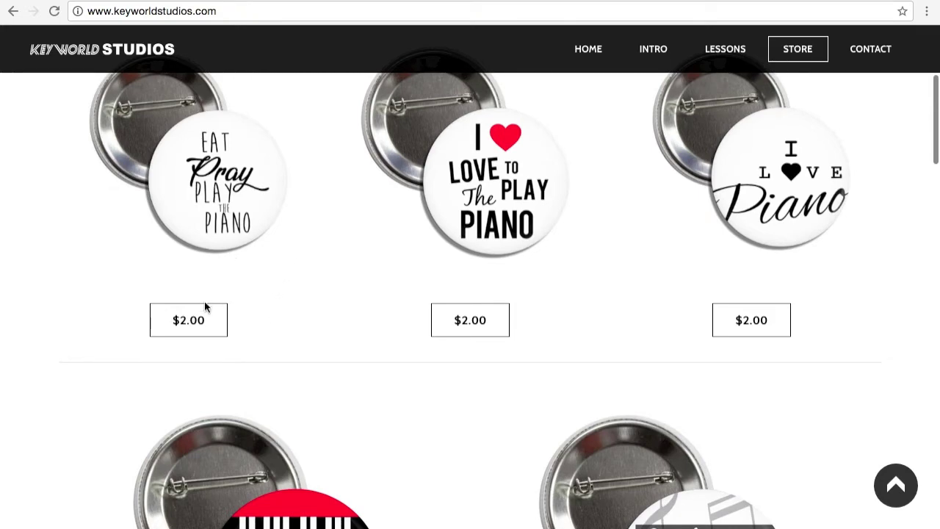
scroll(201, 334, up, 1)
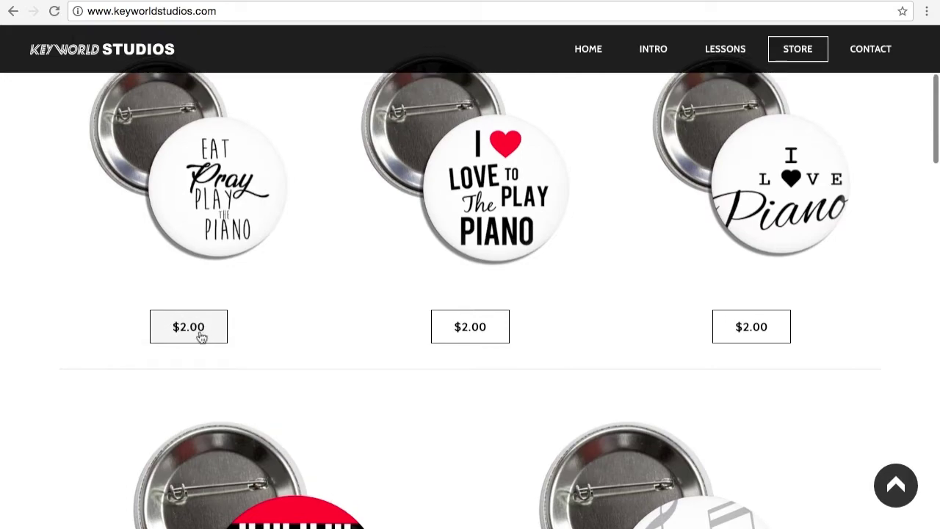
click(189, 327)
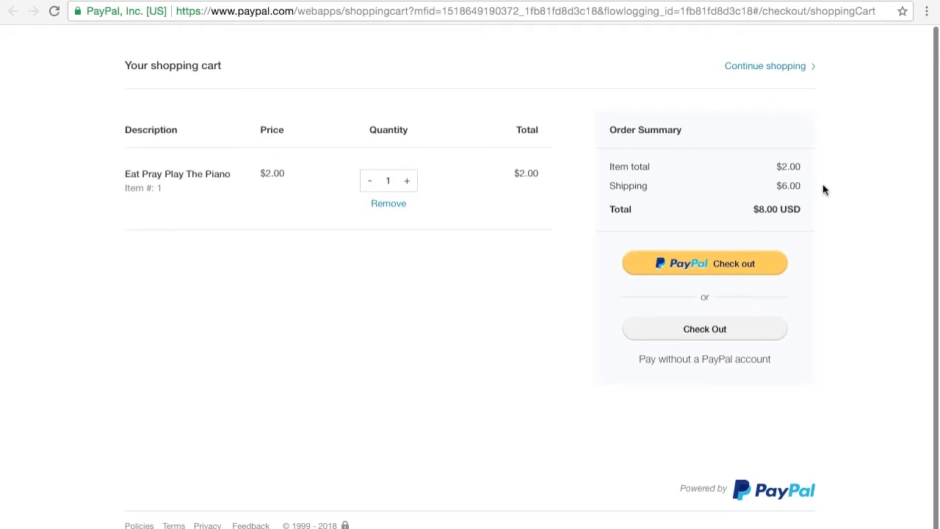
scroll(823, 189, down, 1)
scroll(824, 189, up, 1)
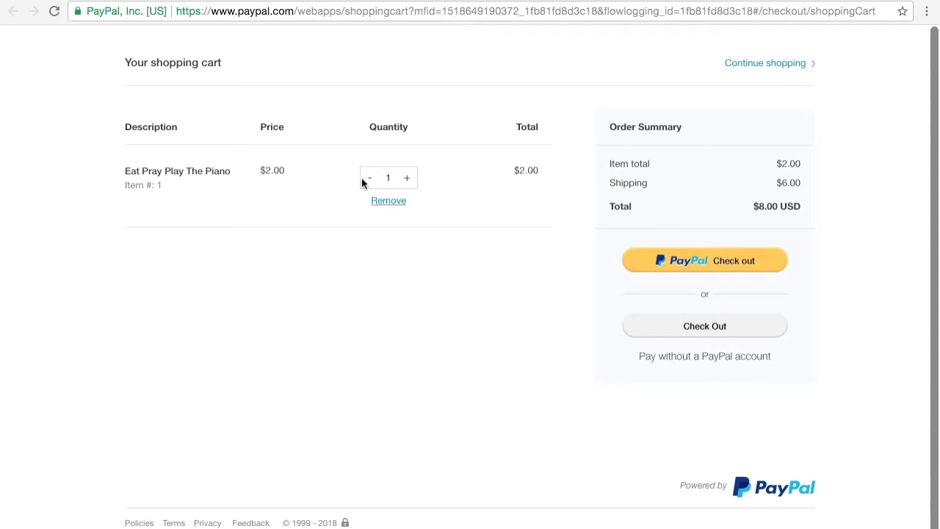
Switch to the PayPal business account and start a new payment button from the saved buttons in the profile settings
mouse_move(419, 2)
click(656, 5)
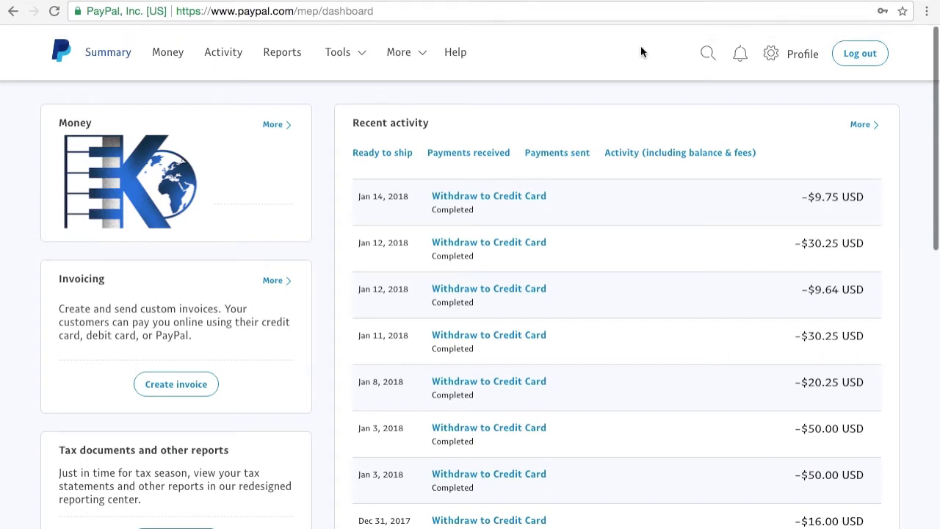
click(798, 59)
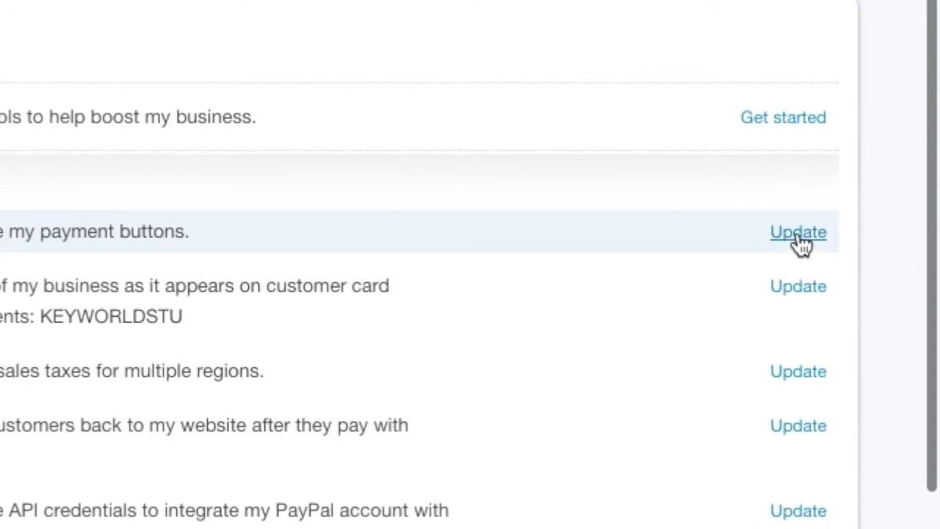
click(812, 241)
scroll(879, 226, down, 2)
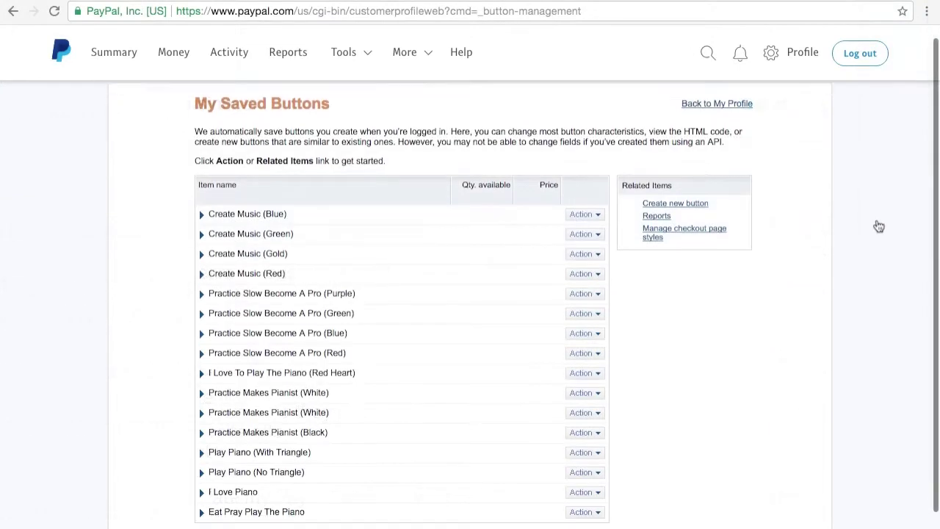
scroll(877, 225, up, 1)
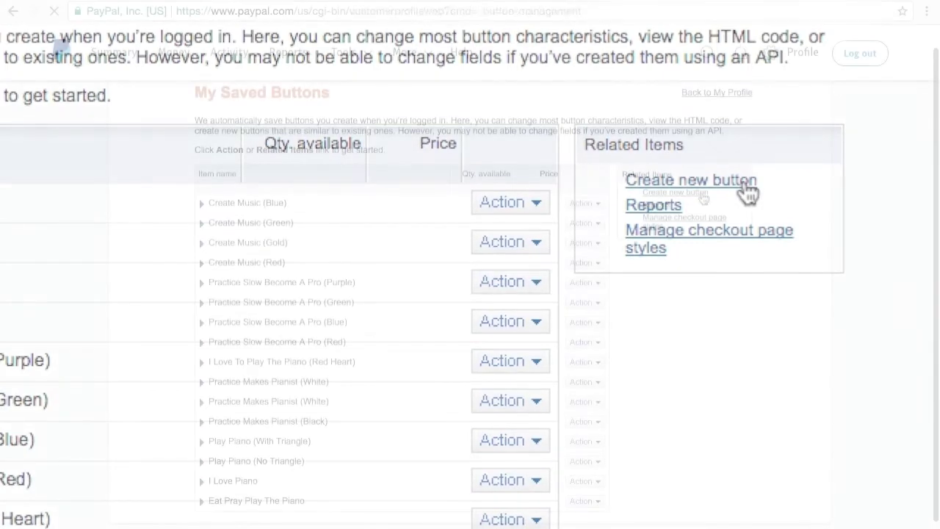
click(747, 186)
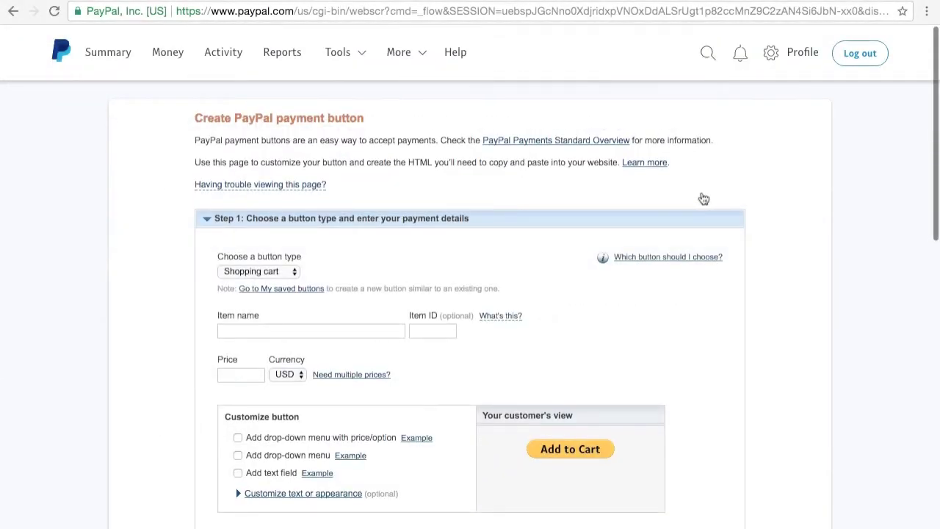
scroll(704, 199, down, 2)
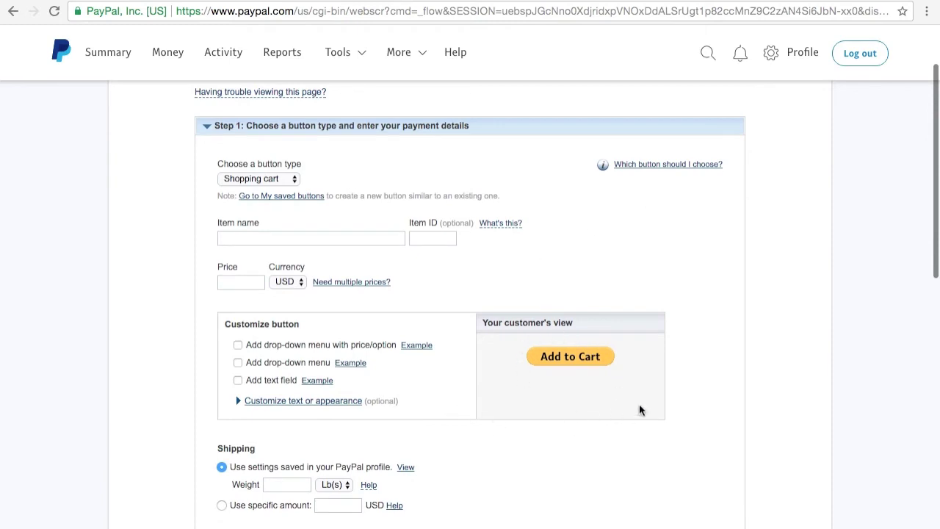
Try the Buy Now button type with the display of credit card logos turned off
click(251, 179)
click(252, 193)
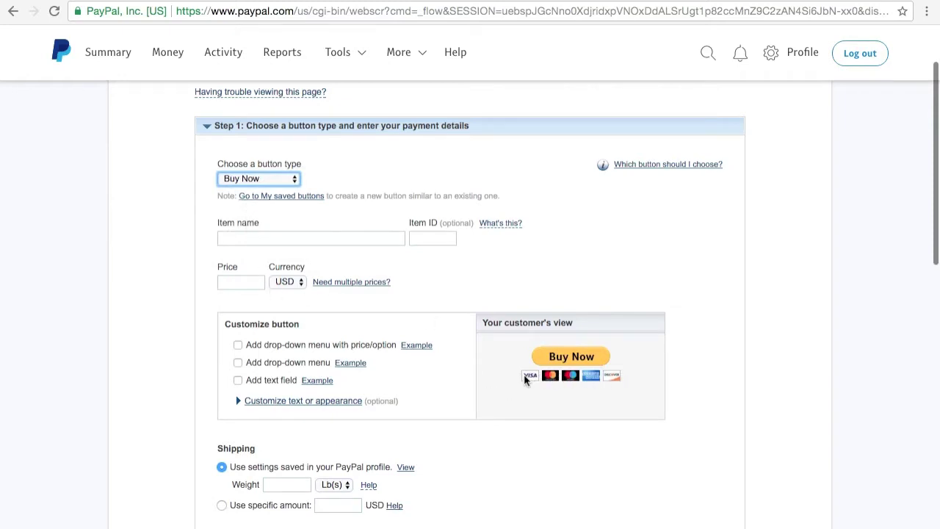
scroll(239, 401, up, 1)
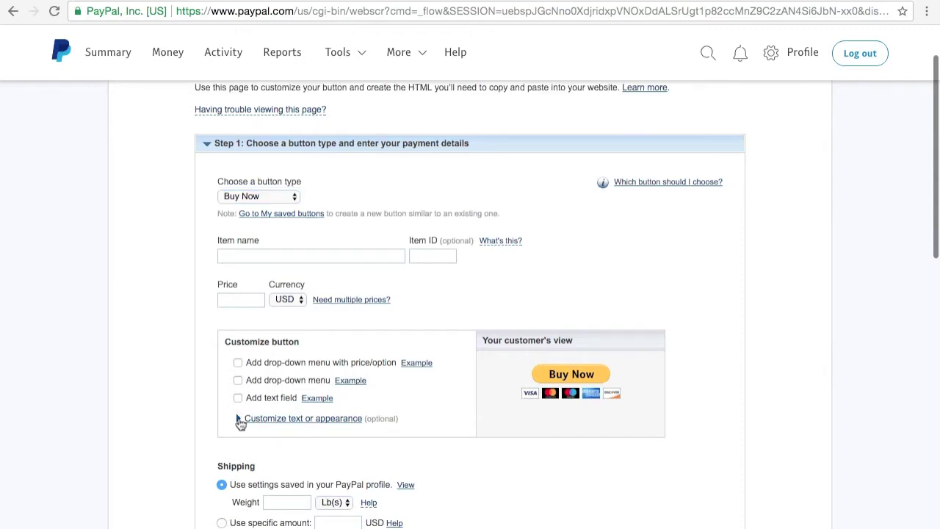
click(239, 421)
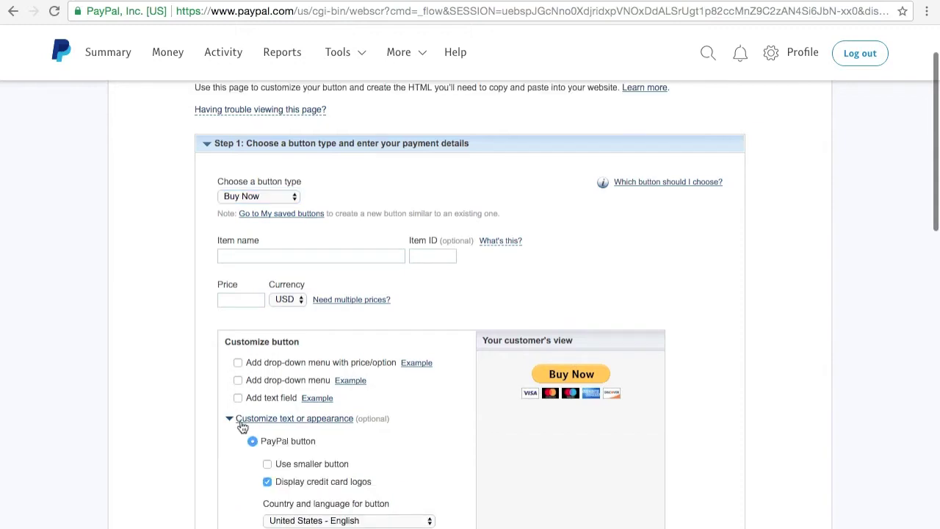
click(267, 483)
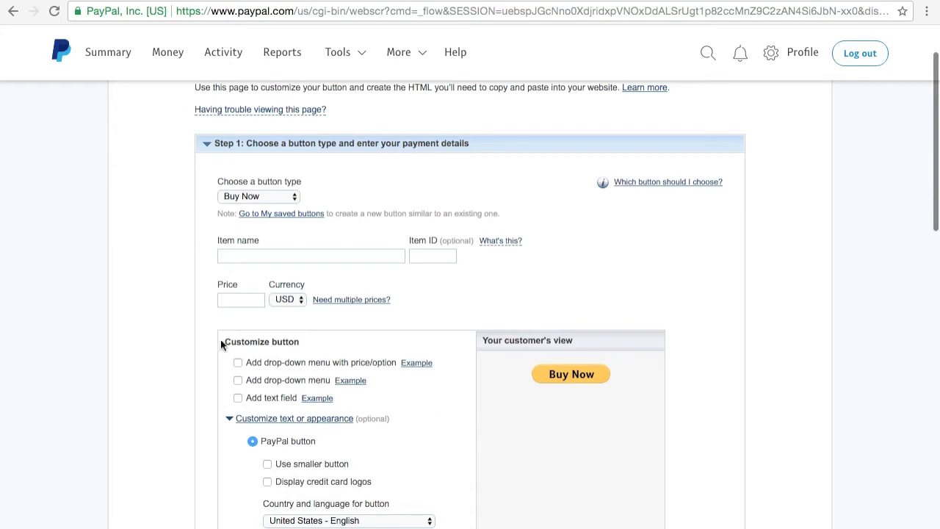
Preview the Donations button type and set the payment button's type to Shopping cart
click(262, 196)
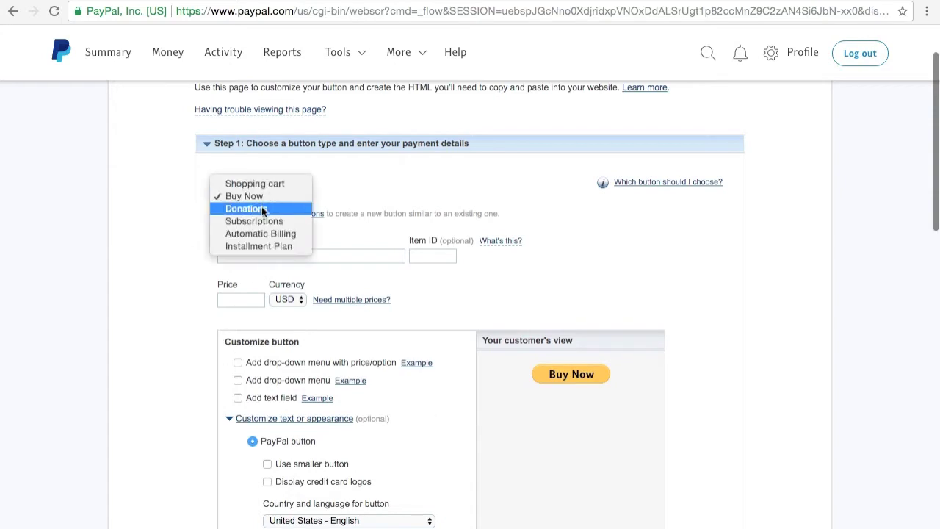
click(261, 208)
click(277, 197)
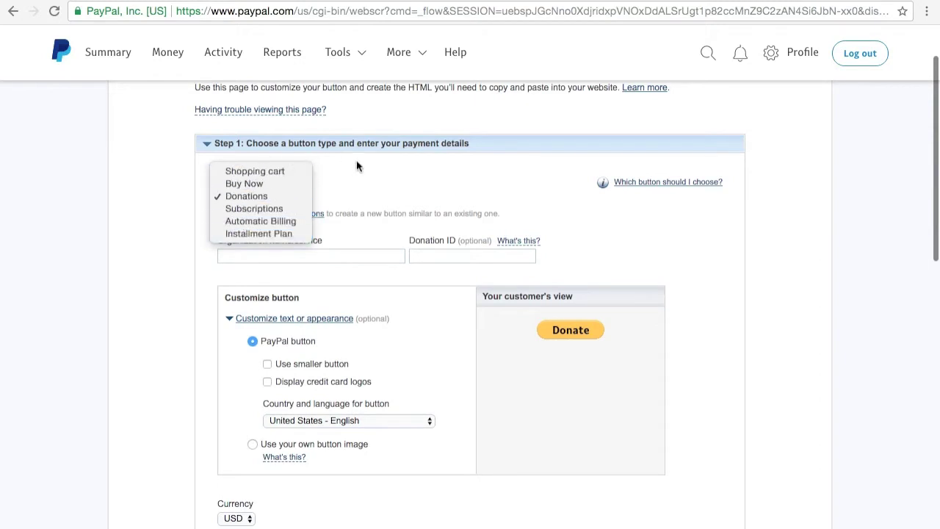
click(278, 172)
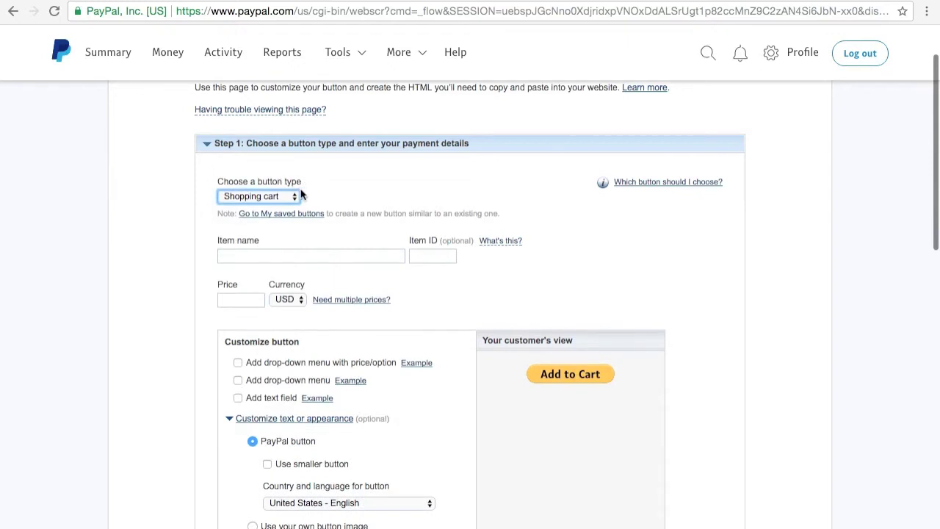
Enter "I Love Music" as the item name of the shopping cart button
scroll(301, 194, down, 1)
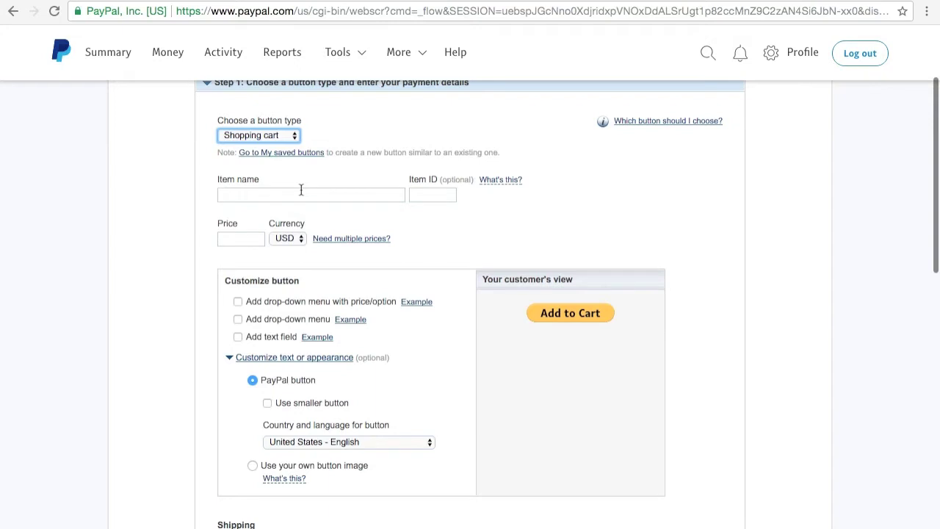
scroll(300, 190, down, 1)
scroll(300, 187, up, 1)
click(301, 189)
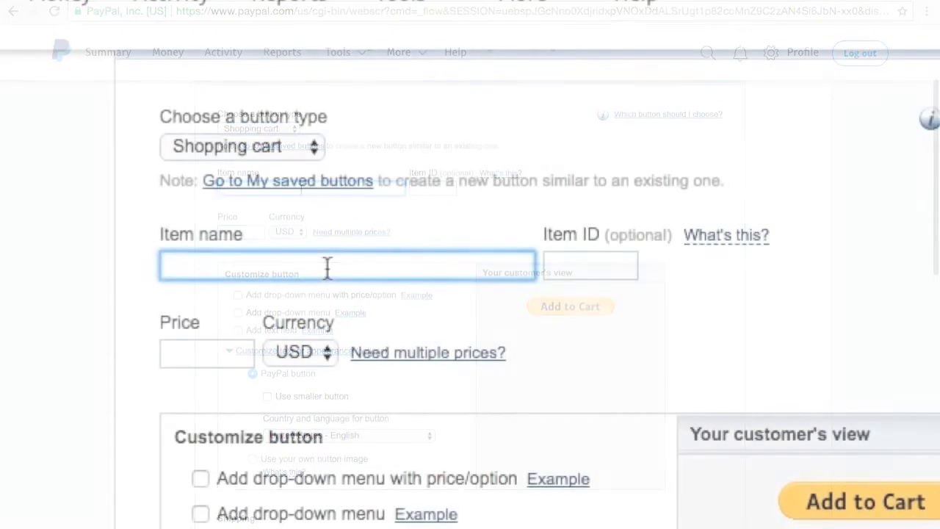
text(New )
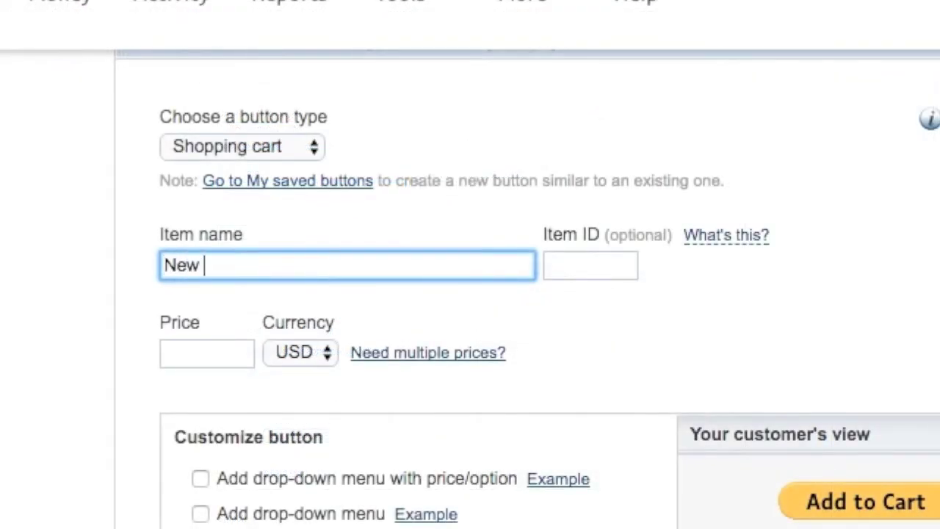
text(Item)
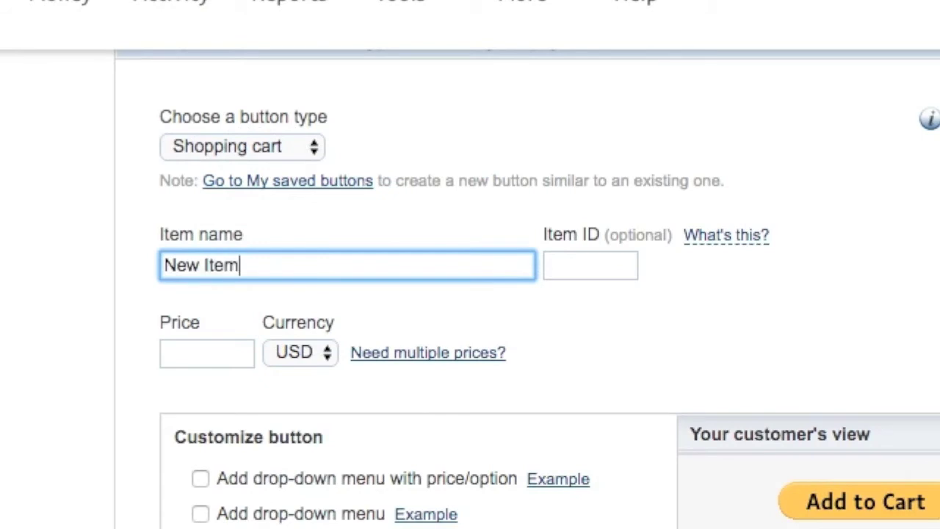
key(alt+shift+Left)
key(alt+shift+Left)
key(BackSpace)
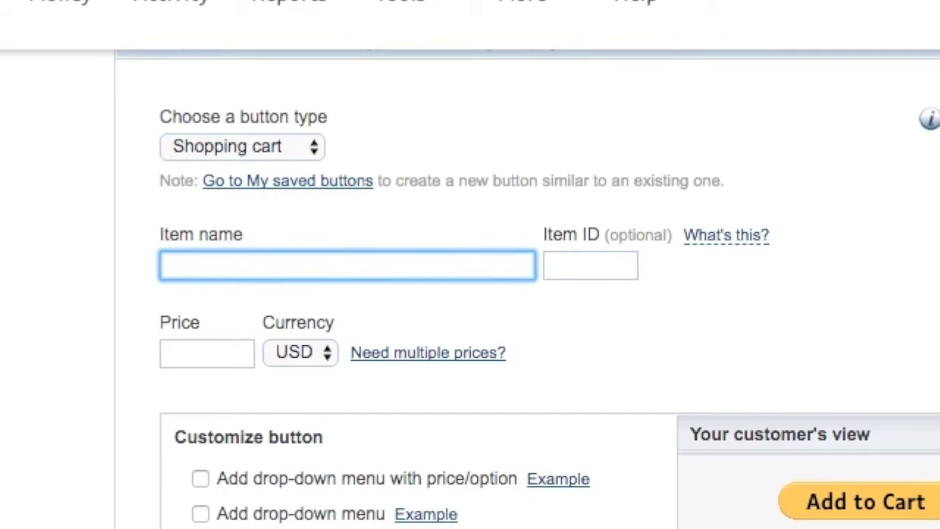
text(I Love Music)
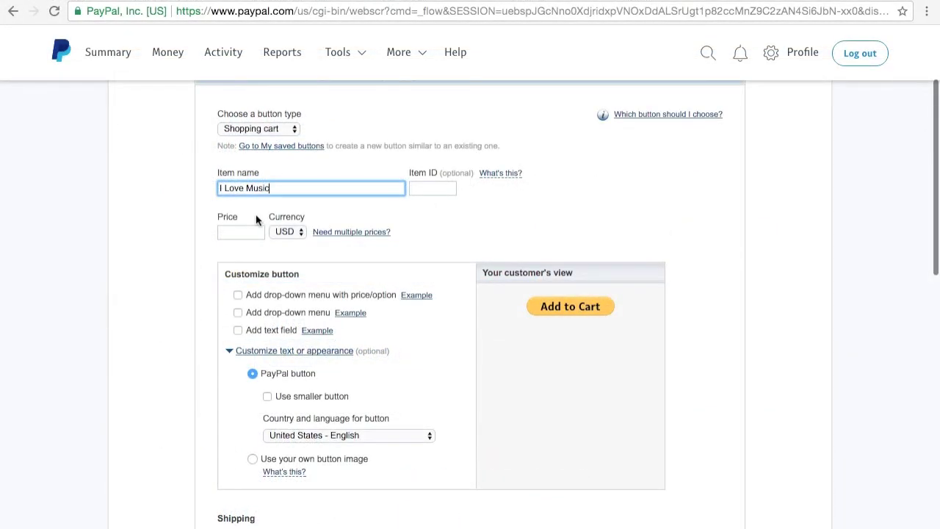
Set the item ID to 001
click(440, 189)
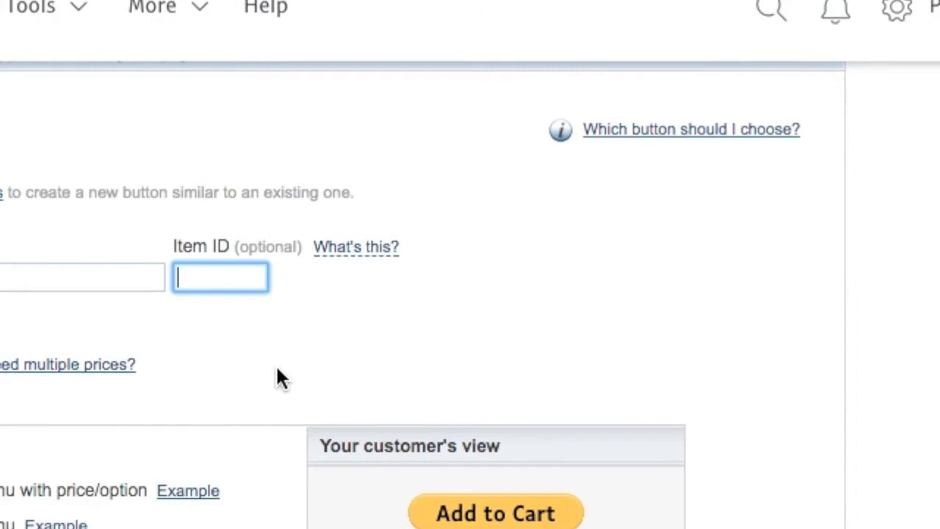
text(001)
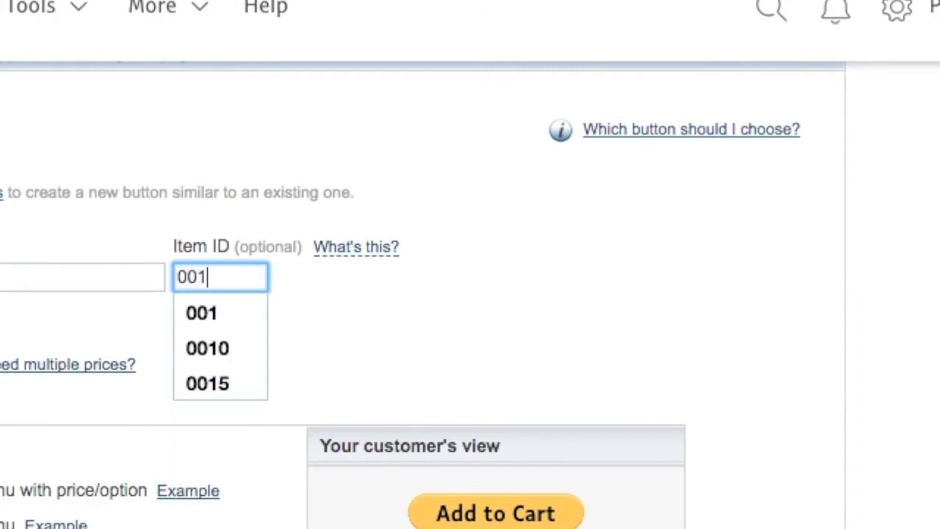
click(470, 283)
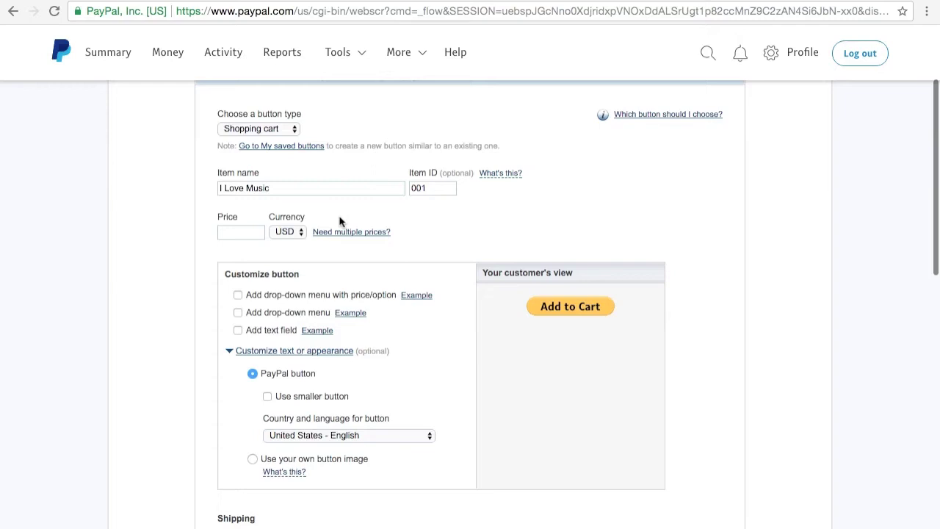
Add the colour to the item name so it reads "I Love Music (Red)"
click(310, 189)
text(()
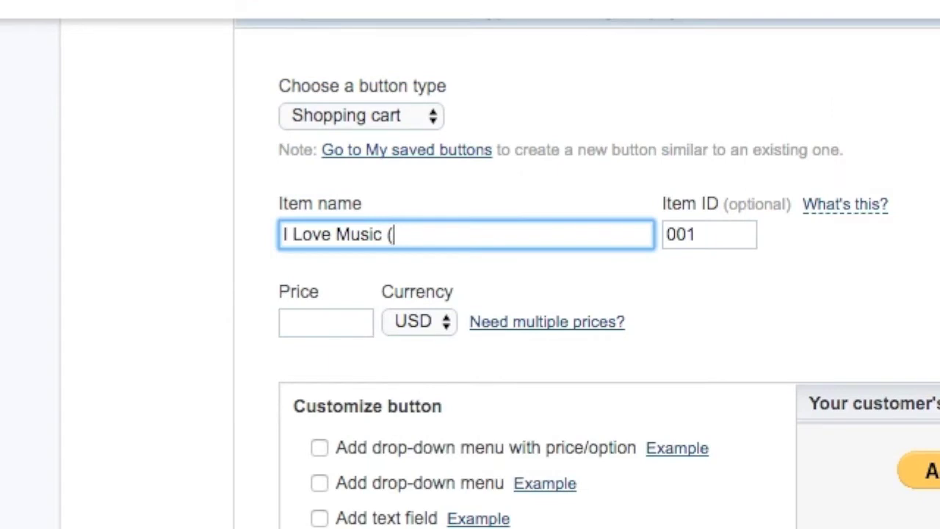
text(Re)
text(d Button)
key(BackSpace)
key(BackSpace)
key(BackSpace)
key(BackSpace)
key(BackSpace)
key(BackSpace)
key(BackSpace)
key(BackSpace)
text())
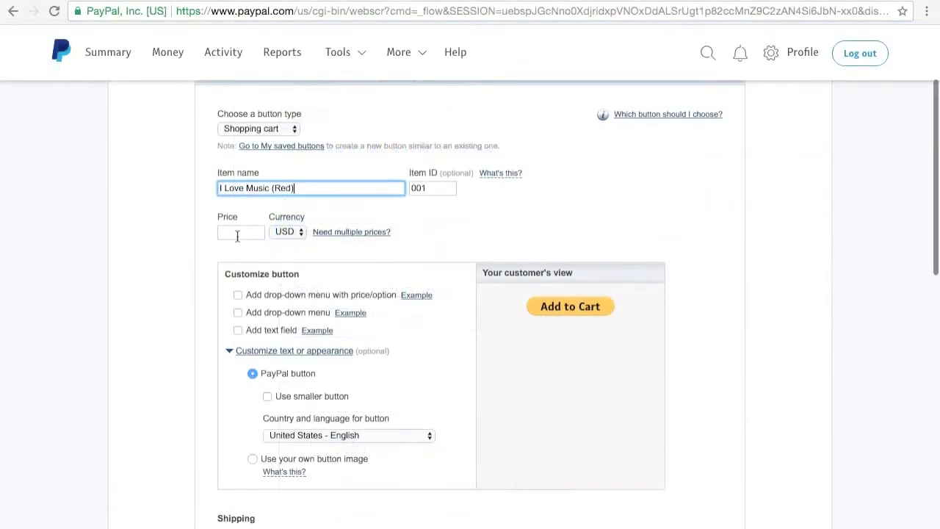
Set the item's price to 2.00 and keep USD as the currency
click(238, 234)
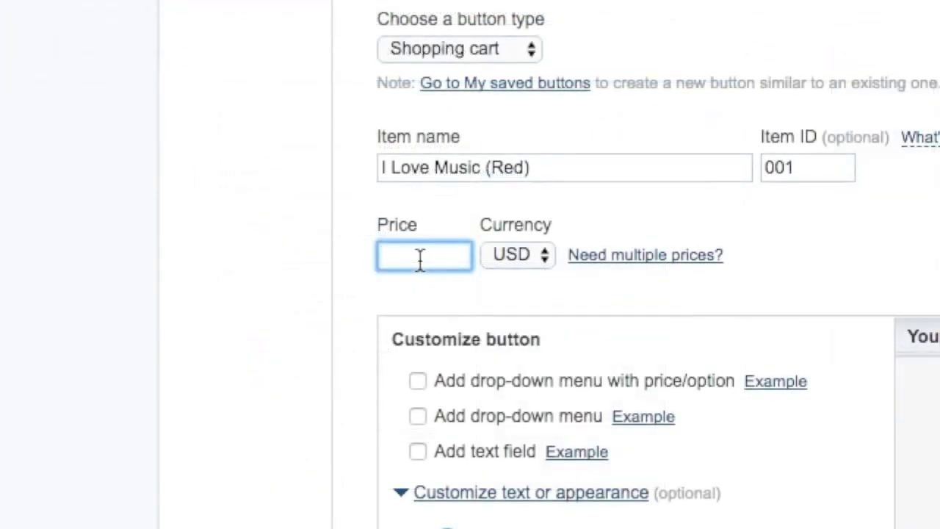
text(2.)
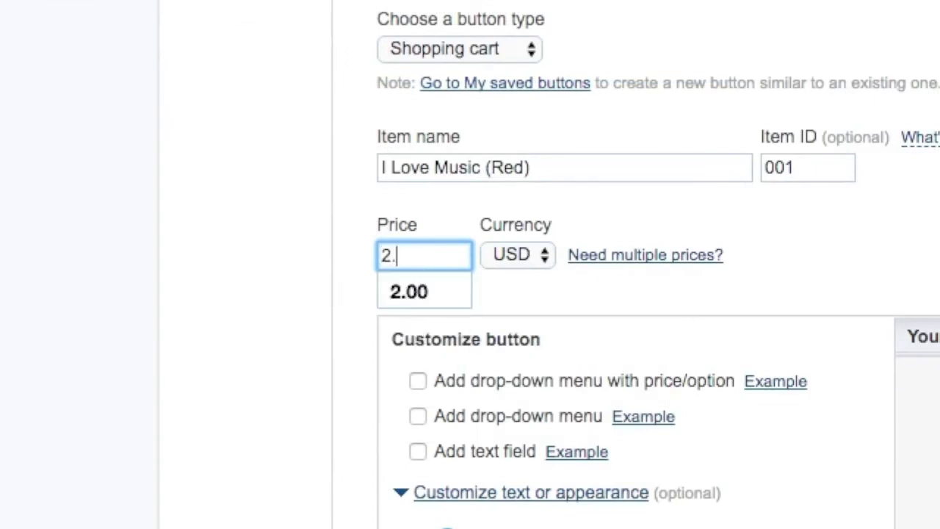
text(o)
key(BackSpace)
text(00)
click(234, 348)
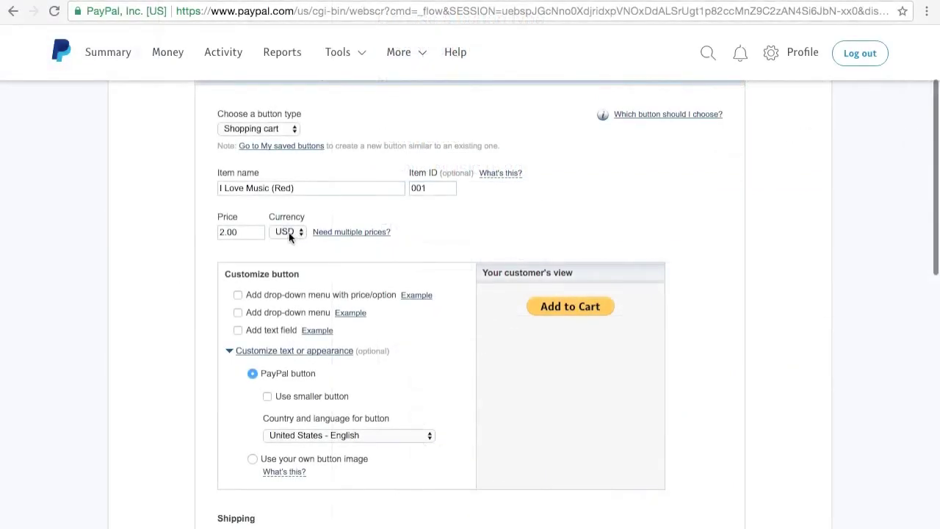
click(291, 233)
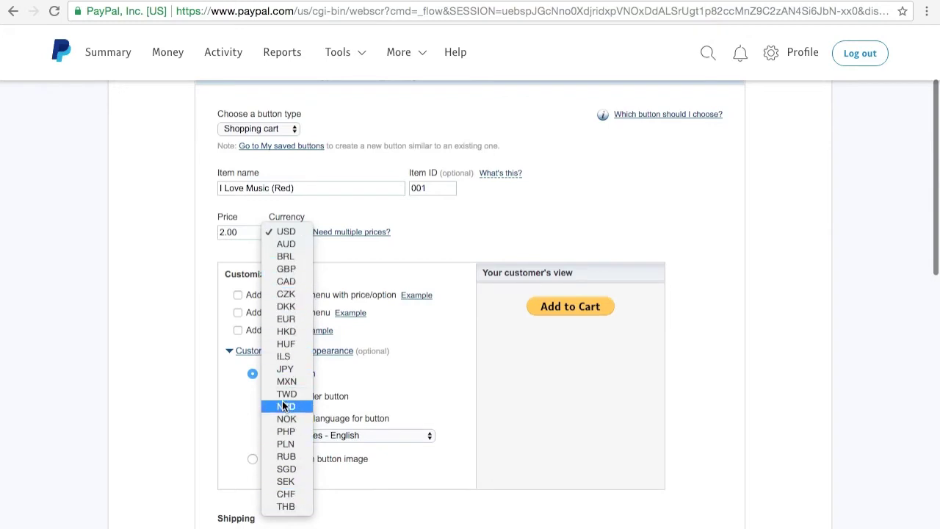
click(491, 219)
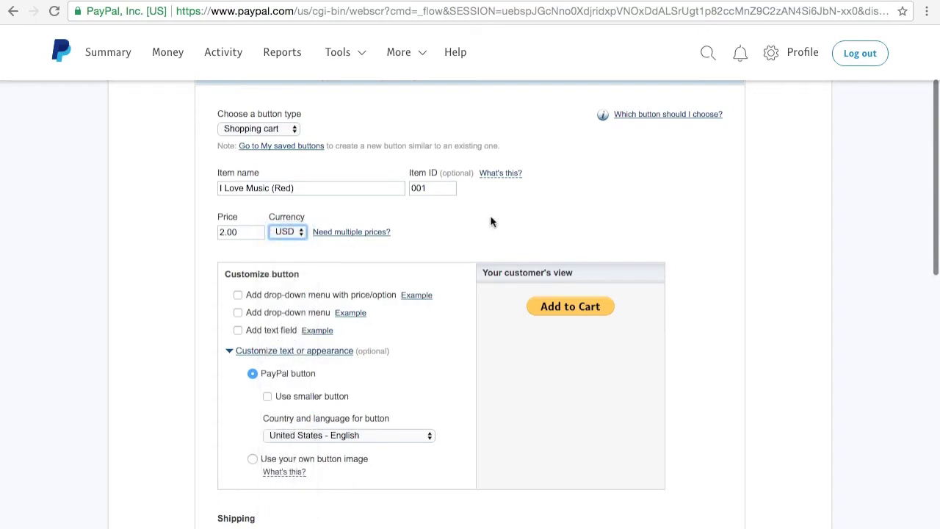
Set the item's shipping to a specific amount of 6.00 USD instead of the saved profile settings
scroll(572, 279, down, 5)
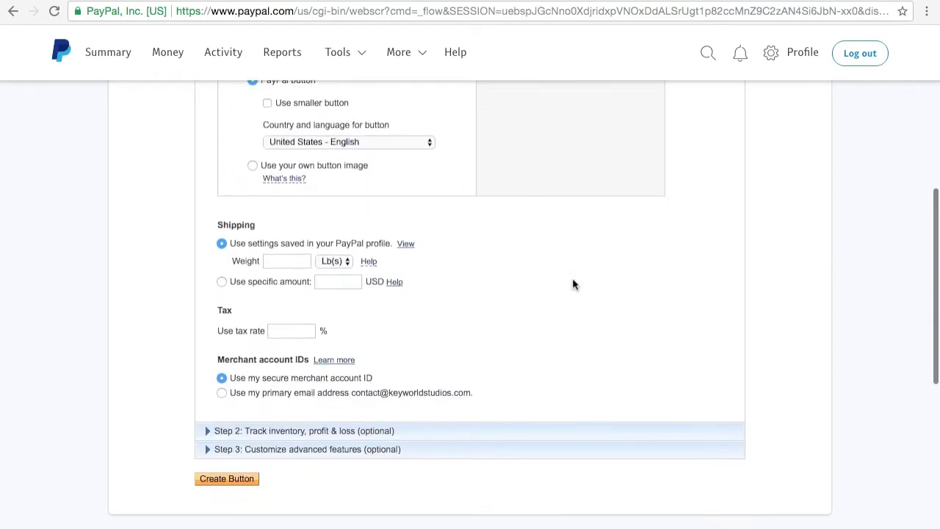
scroll(575, 284, down, 1)
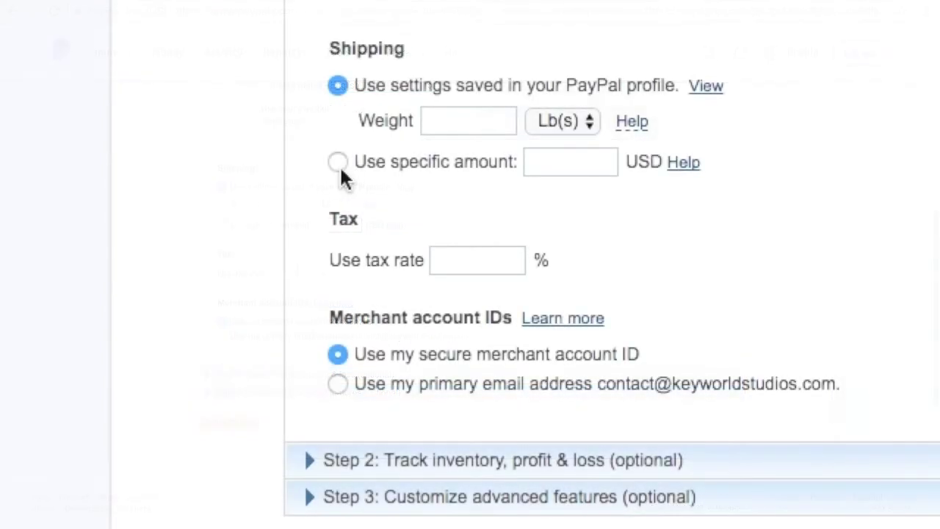
click(339, 163)
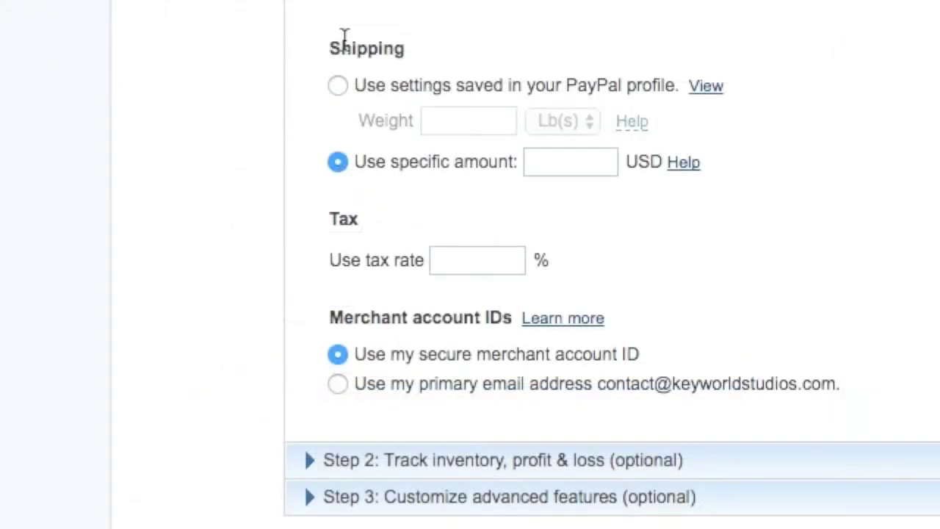
scroll(436, 36, up, 2)
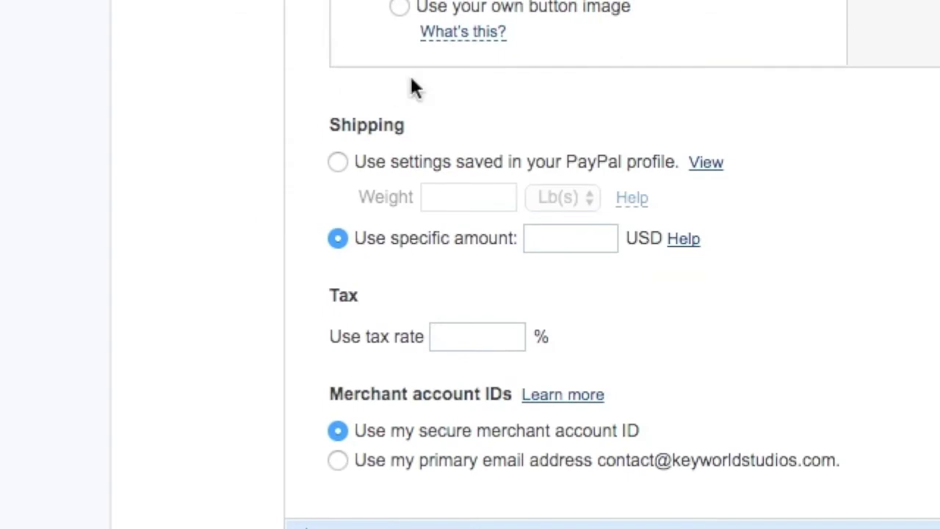
click(588, 244)
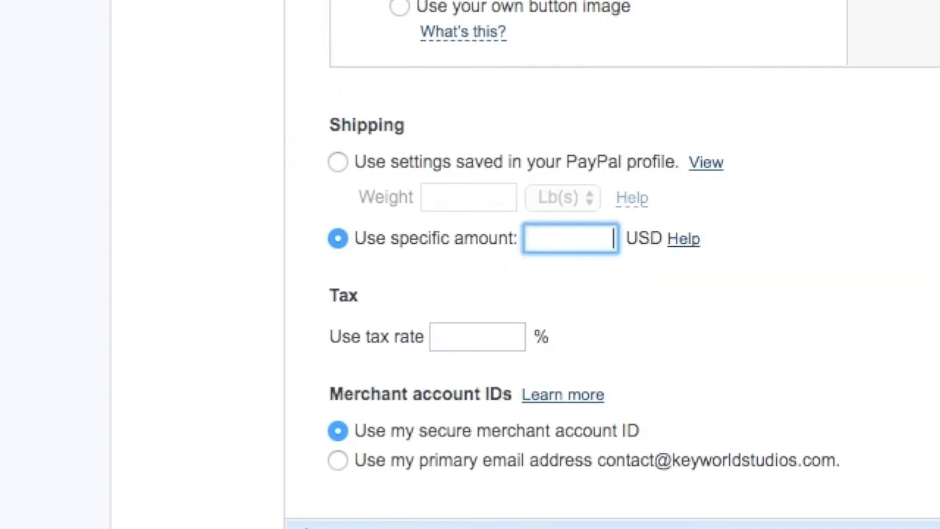
text(6.00)
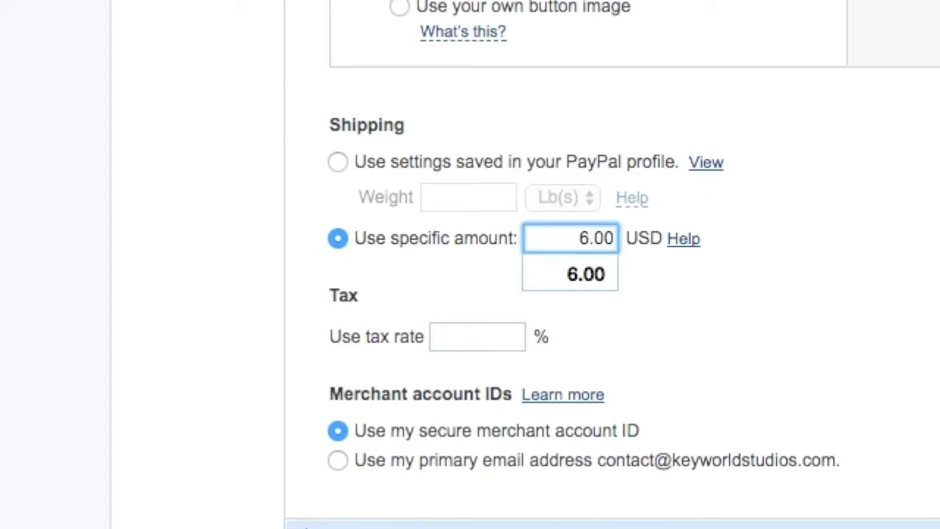
scroll(613, 264, up, 1)
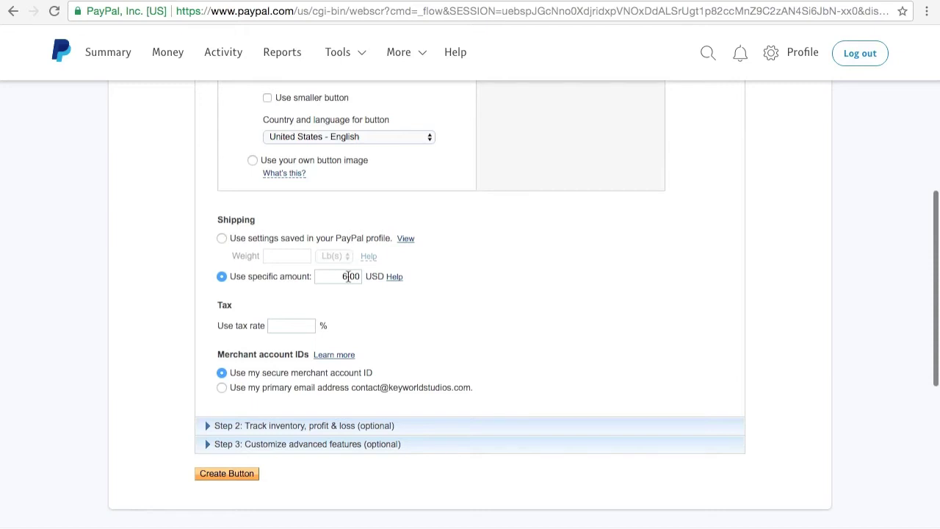
Expand the optional inventory, profit and loss section and review the button saving and stock tracking options
scroll(345, 291, down, 2)
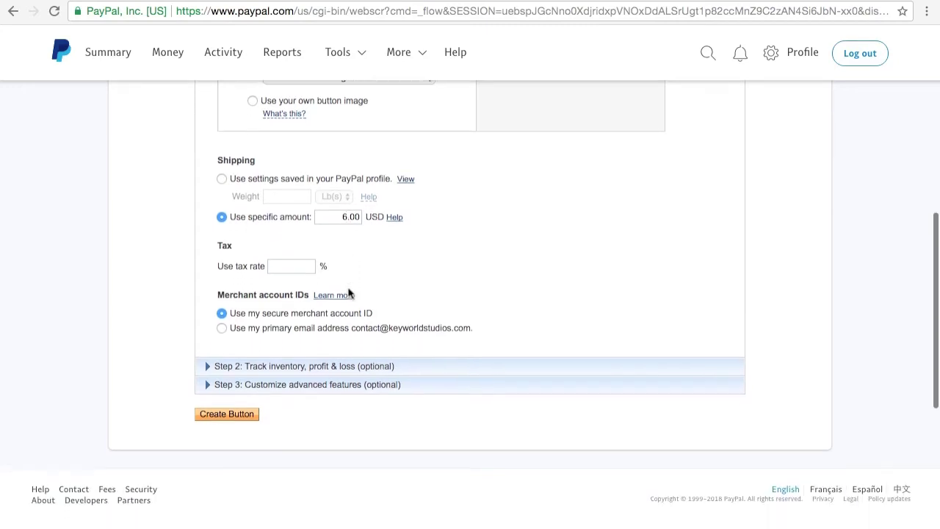
scroll(245, 303, down, 1)
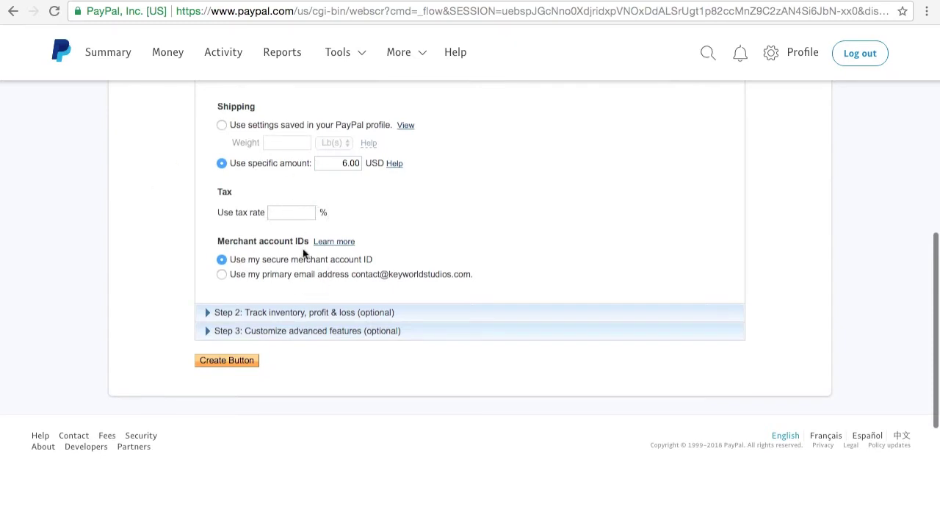
click(209, 311)
scroll(209, 312, down, 5)
scroll(209, 312, up, 6)
scroll(209, 313, down, 2)
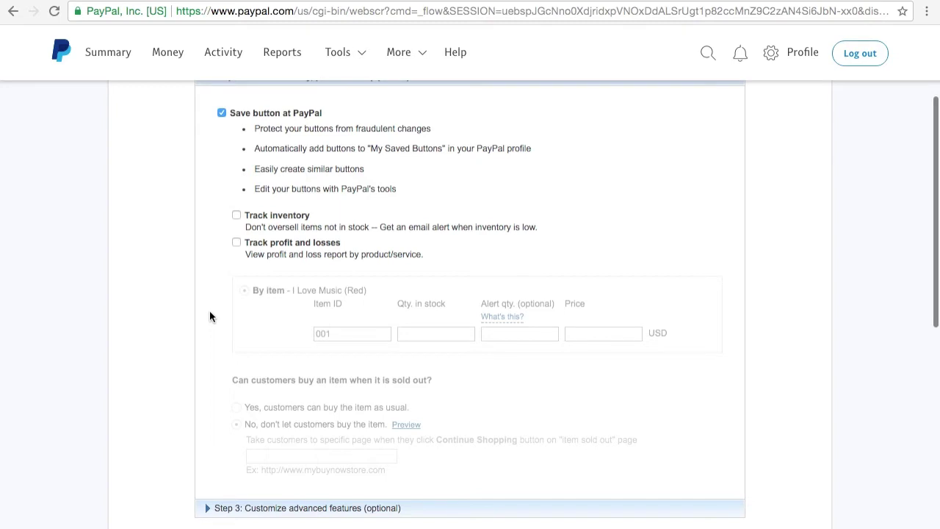
scroll(210, 316, up, 1)
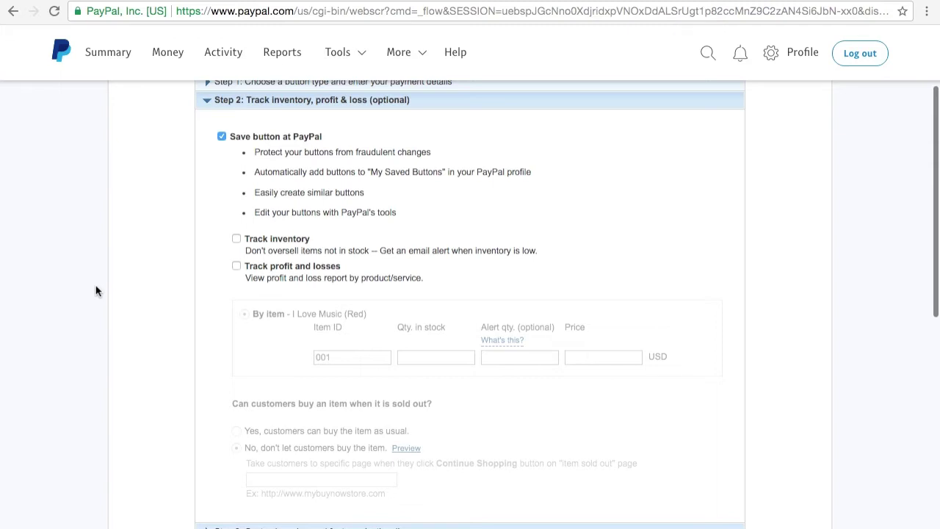
scroll(96, 291, down, 2)
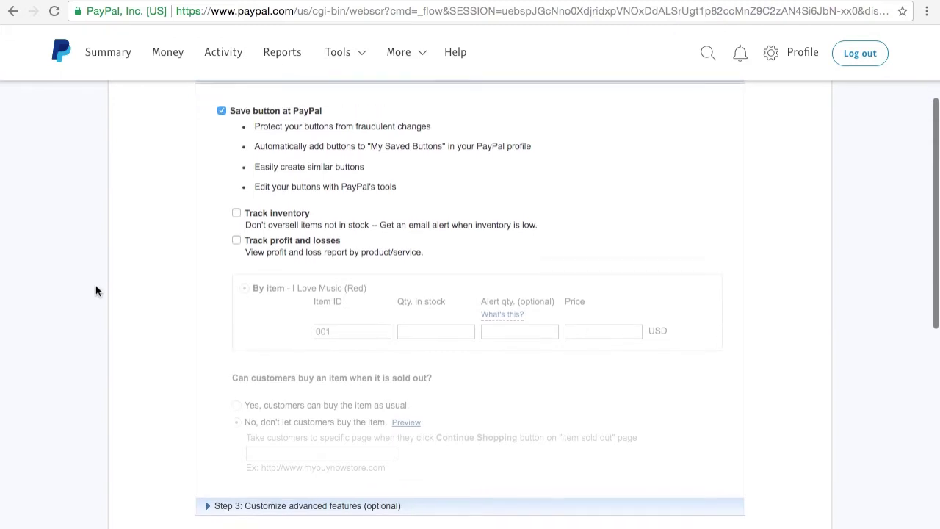
scroll(103, 293, down, 1)
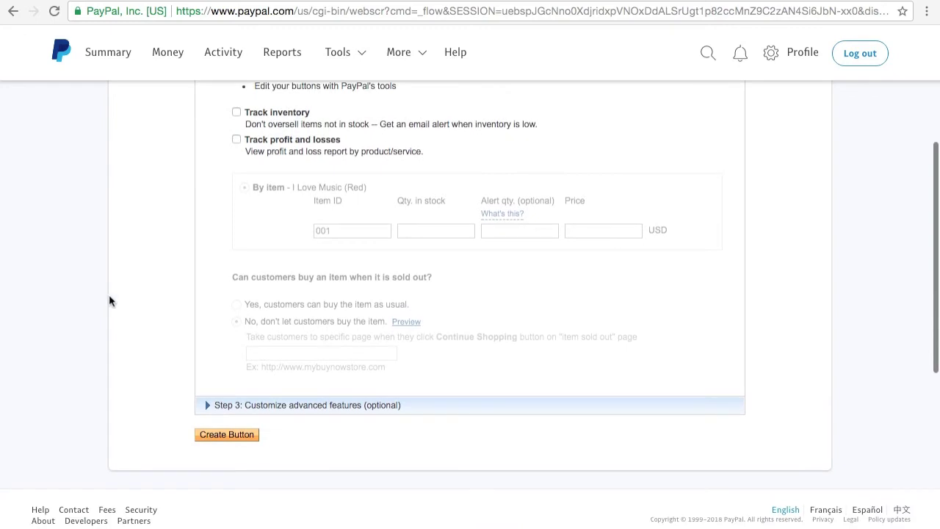
Expand the advanced features section and review the customer message, shipping address and checkout URL options
click(210, 405)
scroll(210, 408, down, 5)
scroll(163, 355, up, 1)
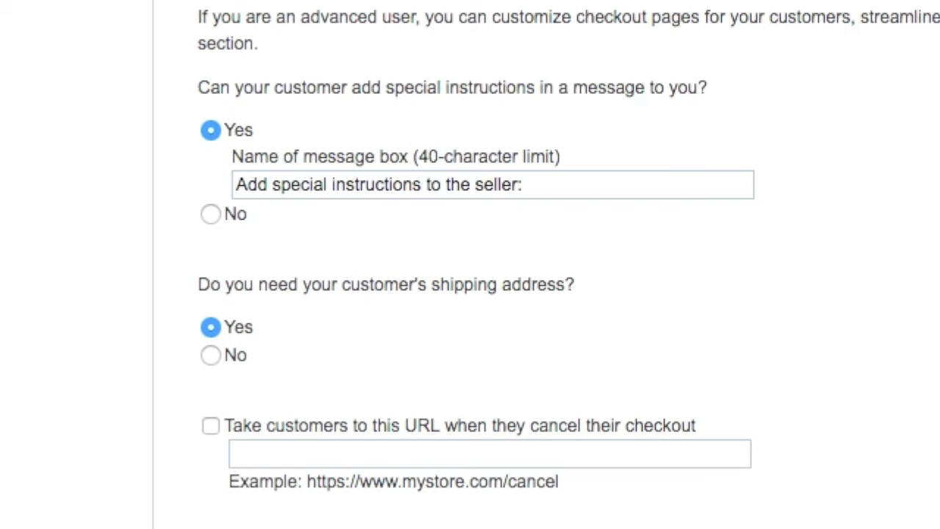
scroll(249, 126, down, 5)
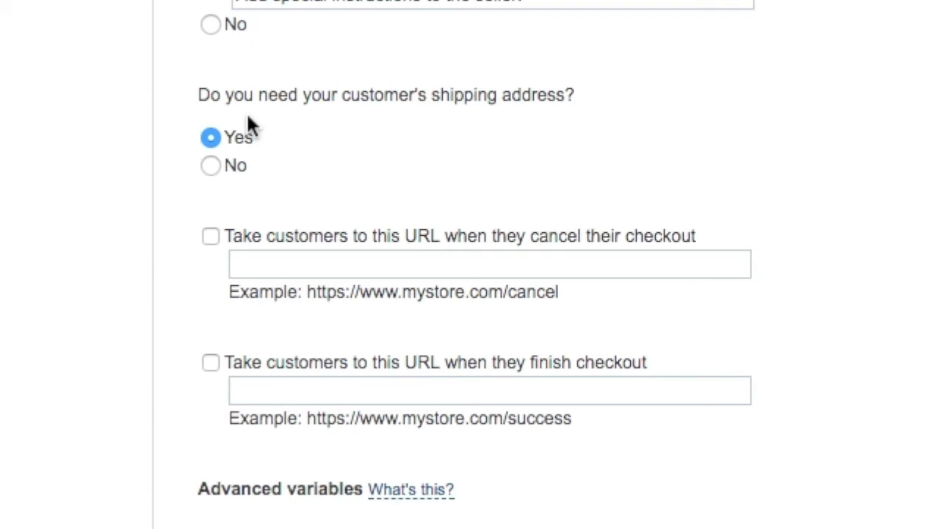
scroll(252, 126, down, 2)
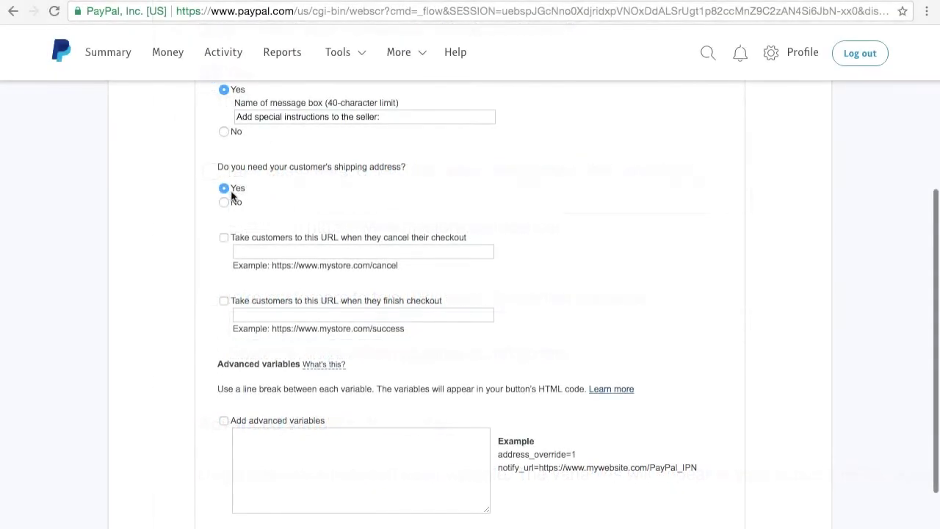
Create the shopping cart button and copy all of its generated website HTML code
scroll(222, 189, down, 1)
scroll(223, 194, down, 2)
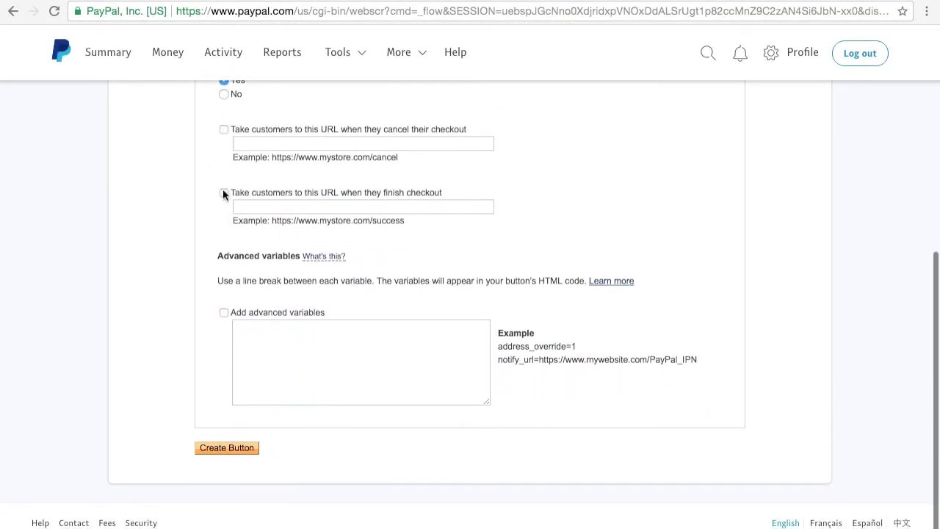
click(232, 449)
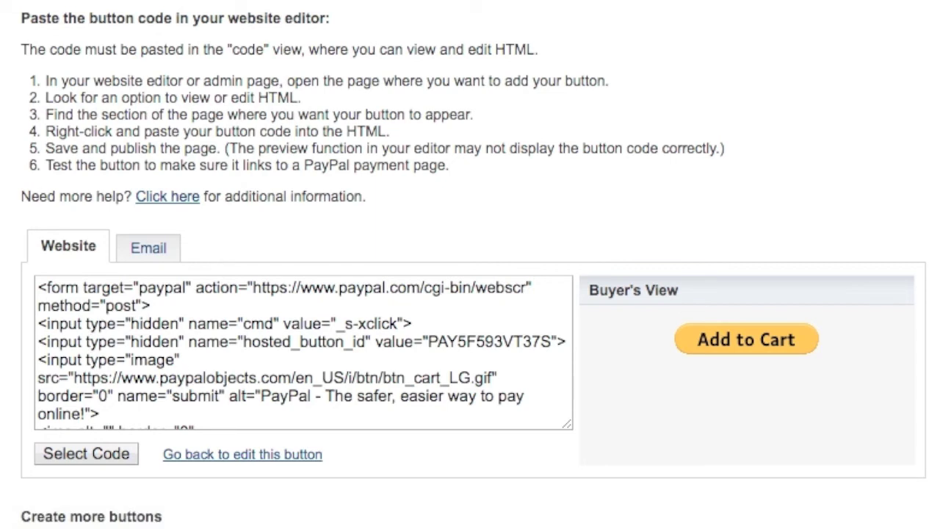
click(160, 339)
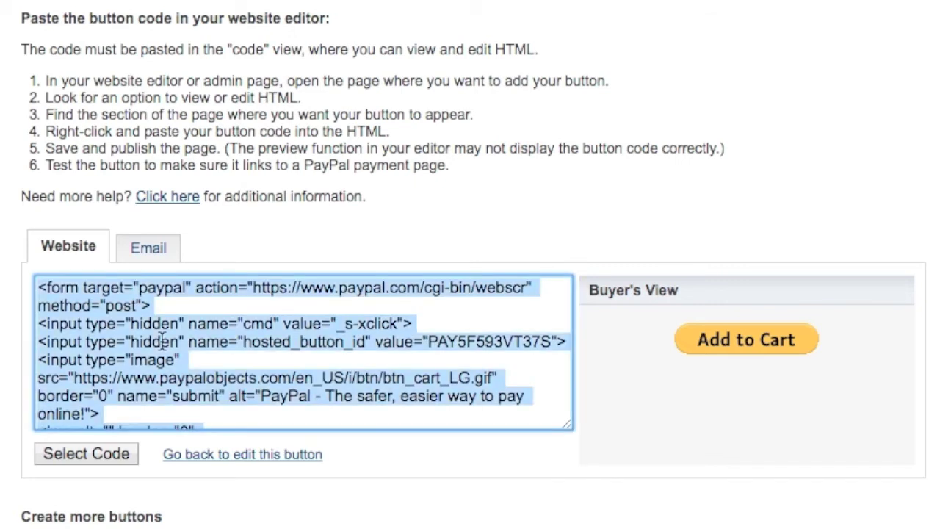
scroll(160, 339, down, 3)
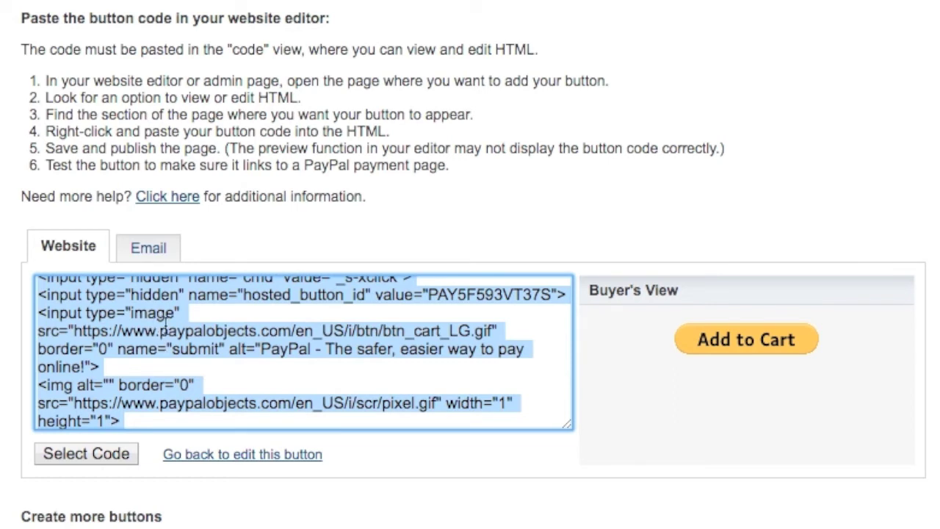
scroll(165, 327, up, 3)
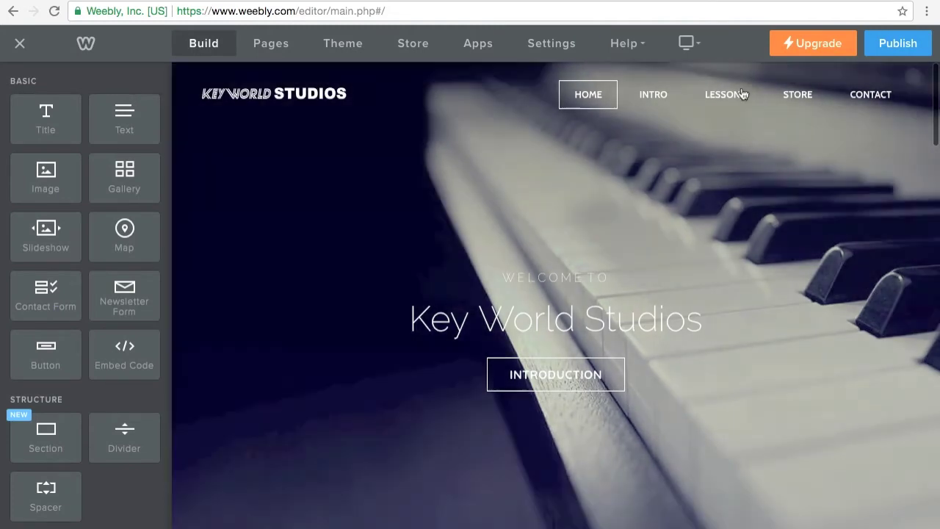
Switch to the Weebly editor, open the Store page and add an Embed Code element just above the "Other Pin Sizes" heading
mouse_move(808, 98)
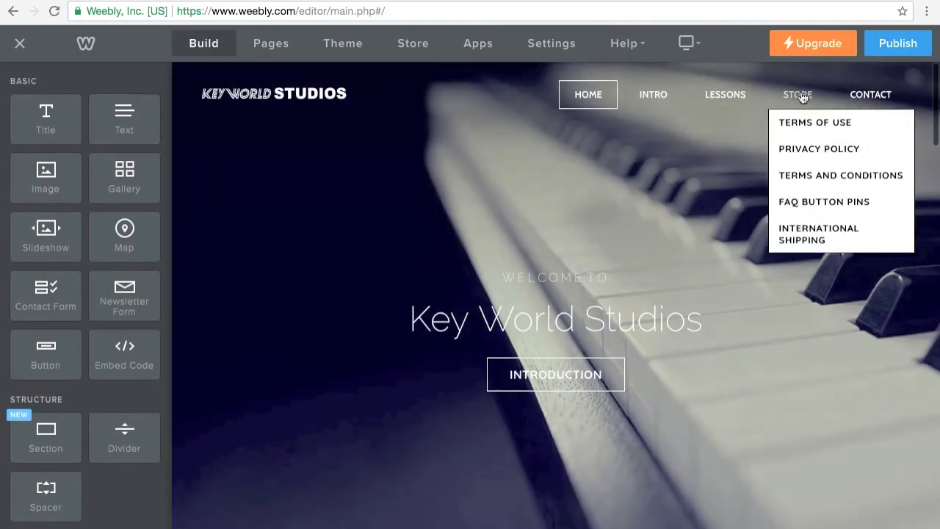
click(803, 95)
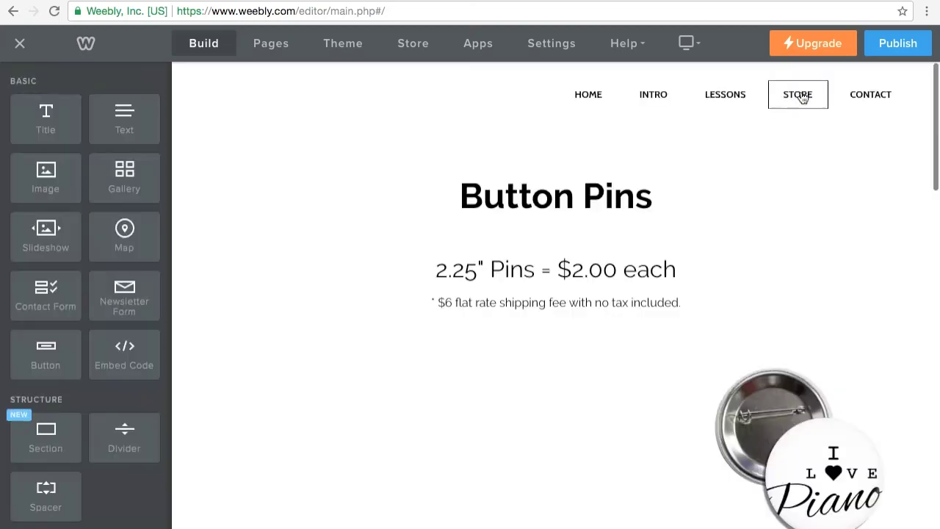
scroll(729, 289, down, 10)
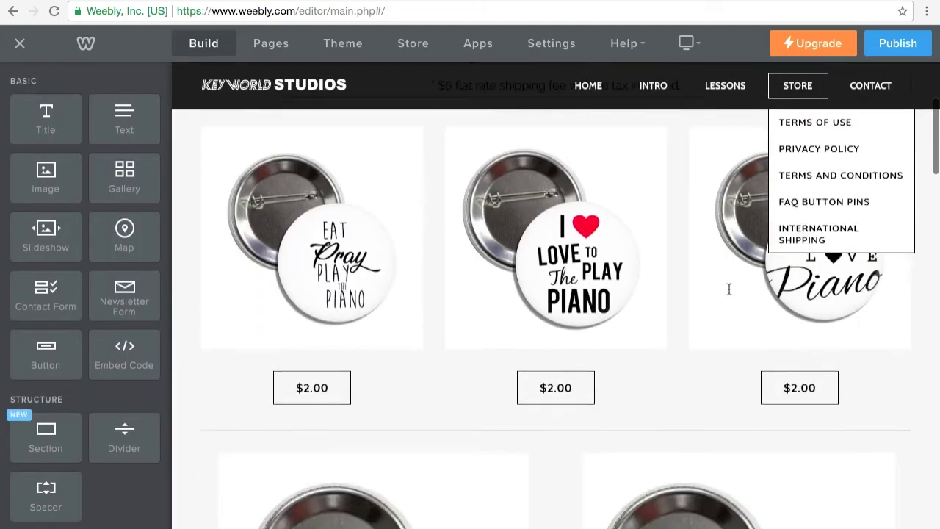
scroll(730, 289, down, 5)
scroll(730, 294, up, 4)
scroll(729, 294, down, 3)
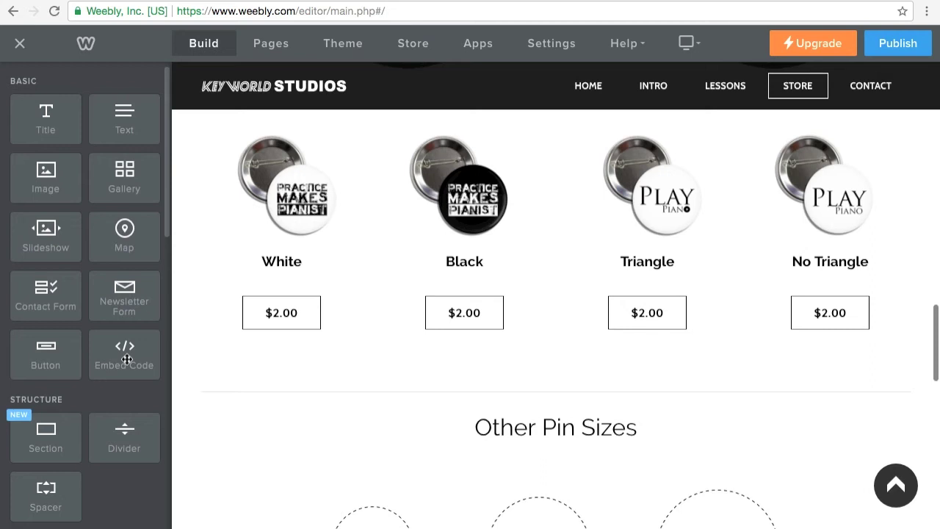
drag(127, 360, 527, 382)
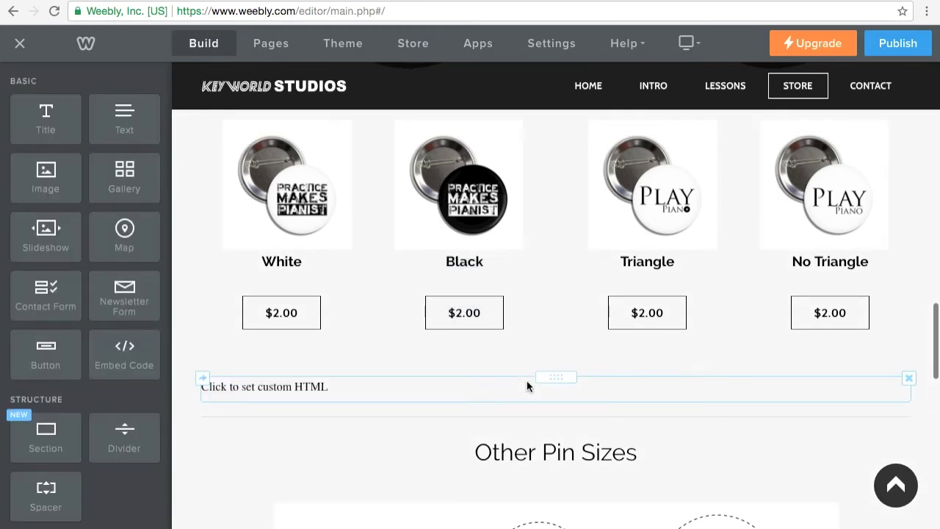
Center the custom HTML element and replace its placeholder text with the copied PayPal button code
click(493, 392)
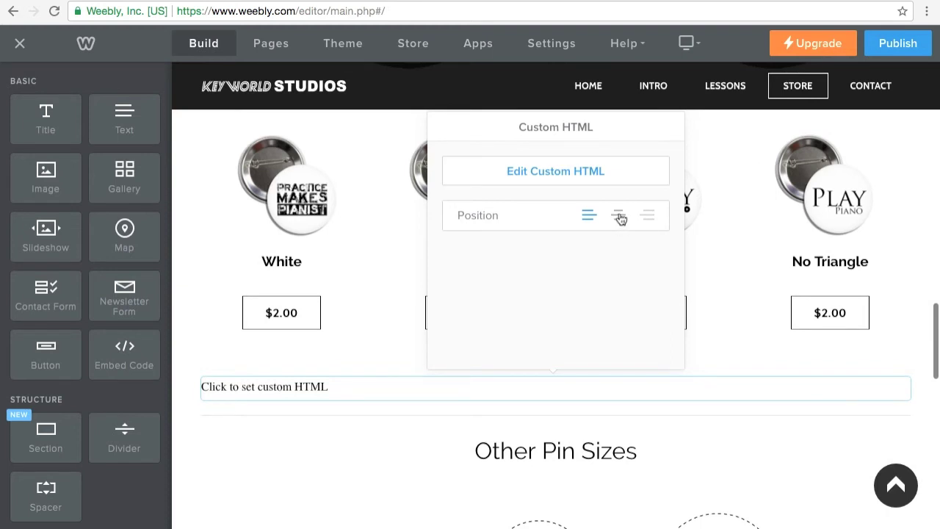
click(620, 216)
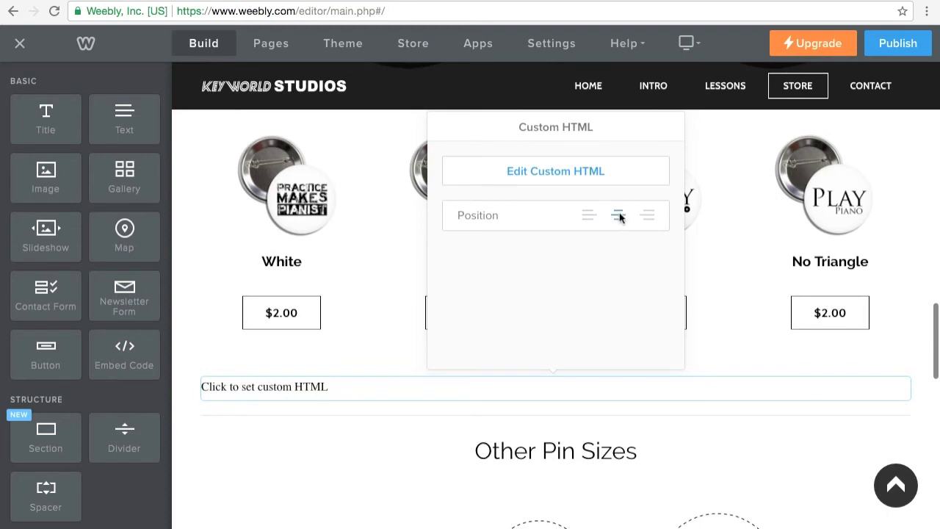
click(567, 181)
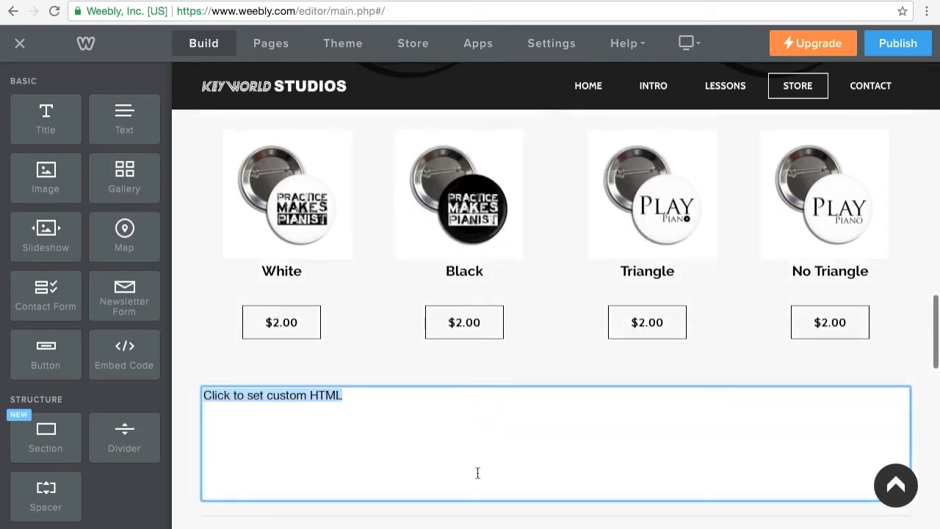
key(BackSpace)
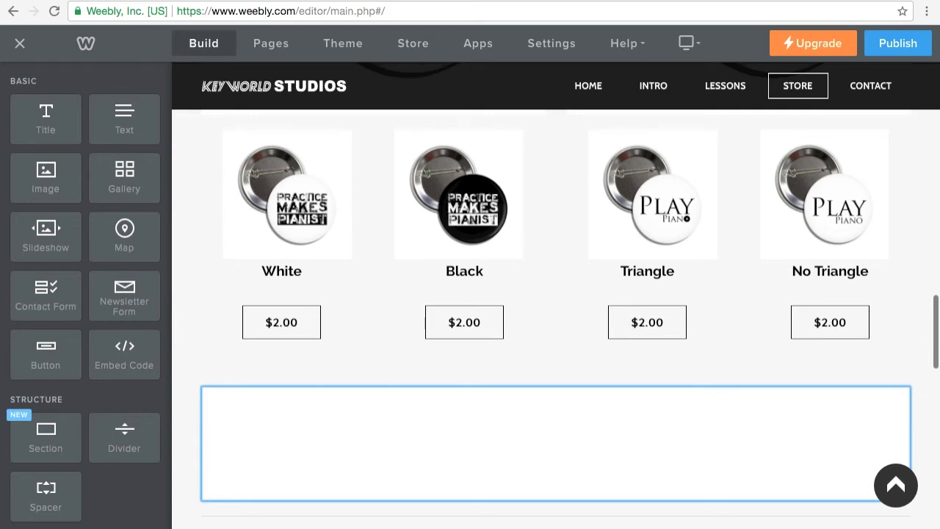
text(<form target="paypal" action="https://www.paypal.com/cgi-bin/webscr" method="post"> <input type="hidden" name="cmd" value="_s-xclick"> <input type="hidden" name="hosted_button_id" value="PAY5F593VT37S"> <input type="image" src="https://www.paypalobjects.com/en_US/i/btn/btn_cart_LG.gif" border="0" name="submit" alt="PayPal - The safer, easier way to pay online!"> <img alt="" border="0" src="https://www.paypalobjects.com/en_US/i/scr/pixel.gif" width="1" height="1"> </form>)
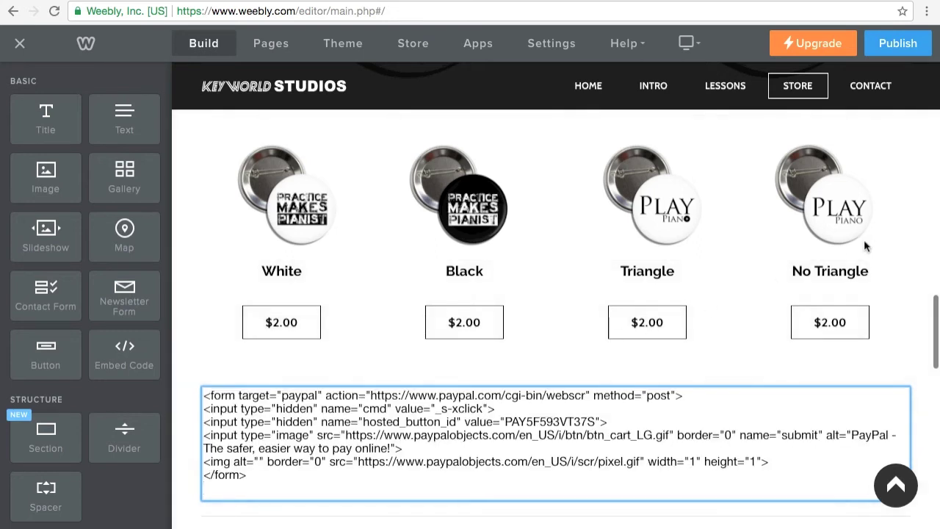
click(925, 241)
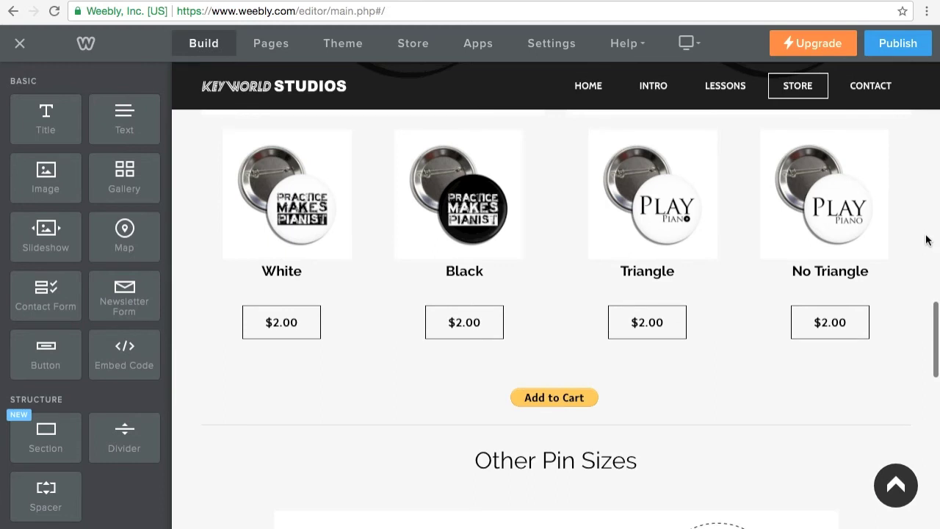
Edit the Add to Cart element's custom HTML and insert "$2.00" before the opening form tag
scroll(897, 239, down, 1)
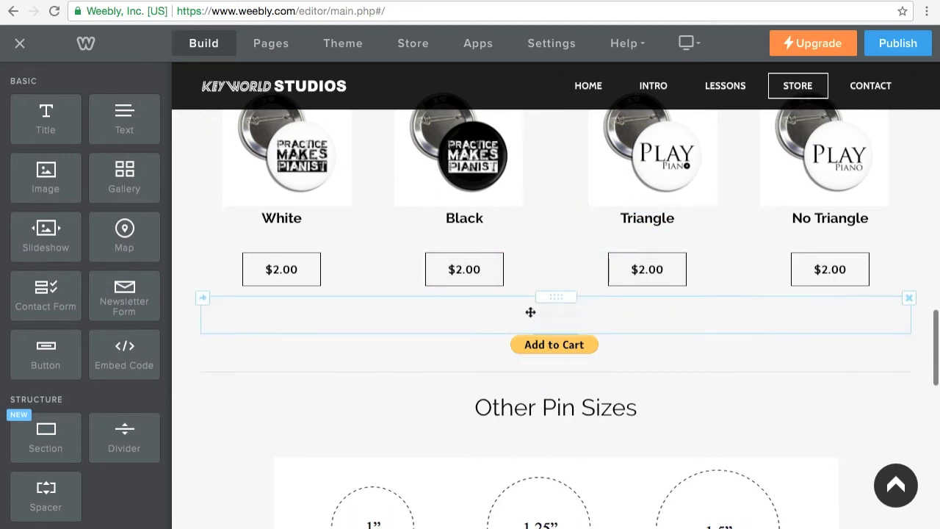
click(607, 344)
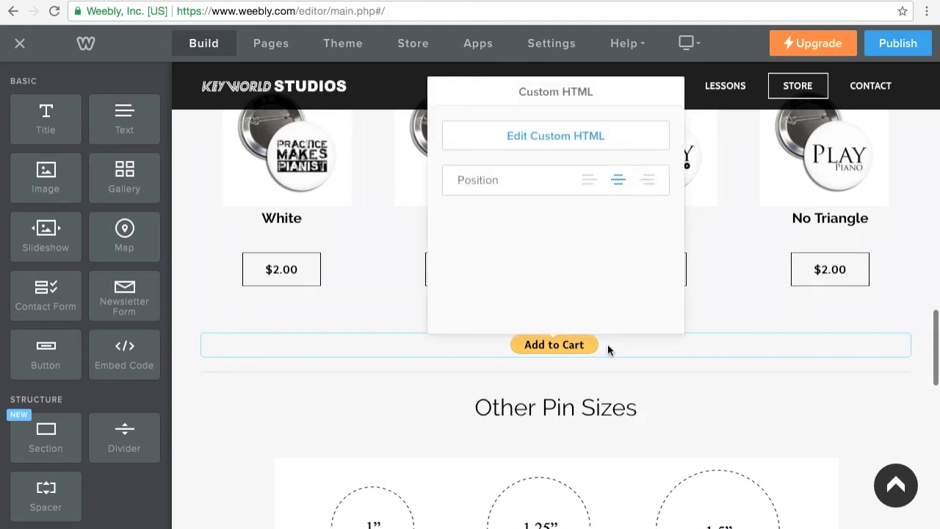
click(556, 136)
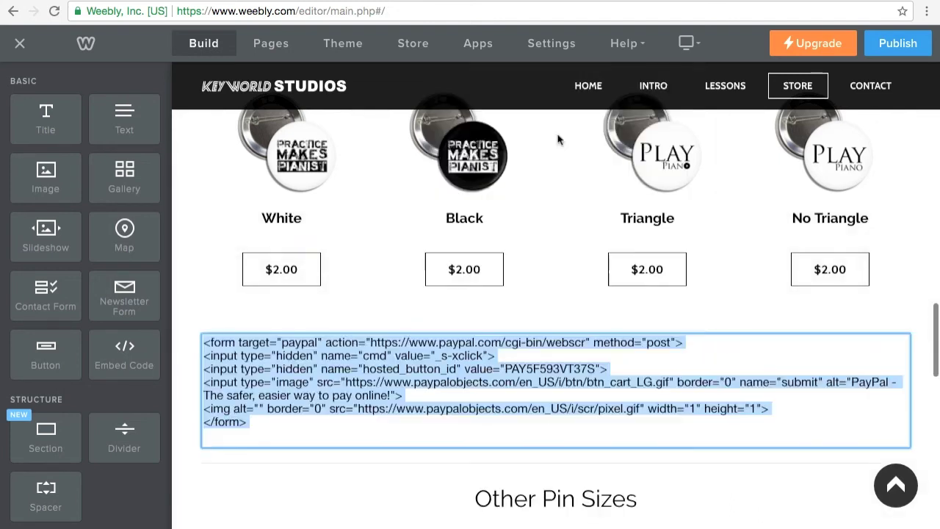
click(297, 471)
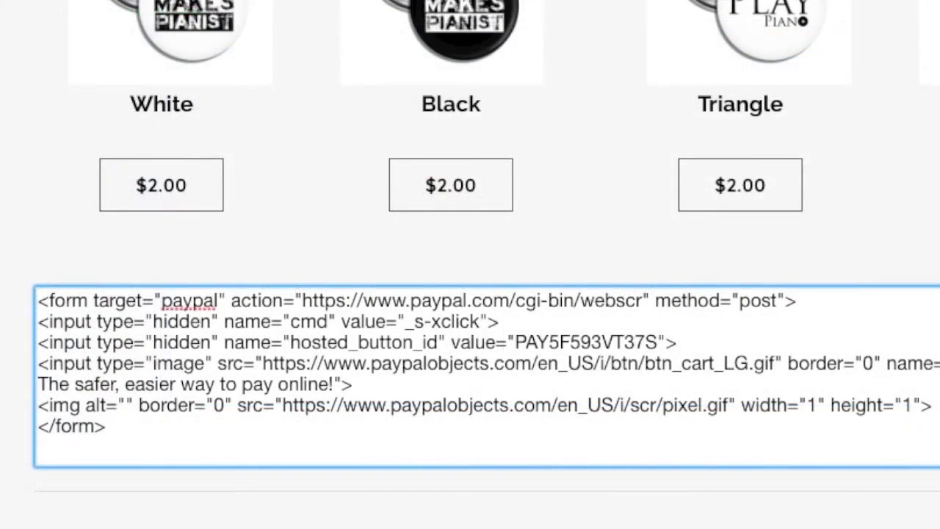
text($2.00)
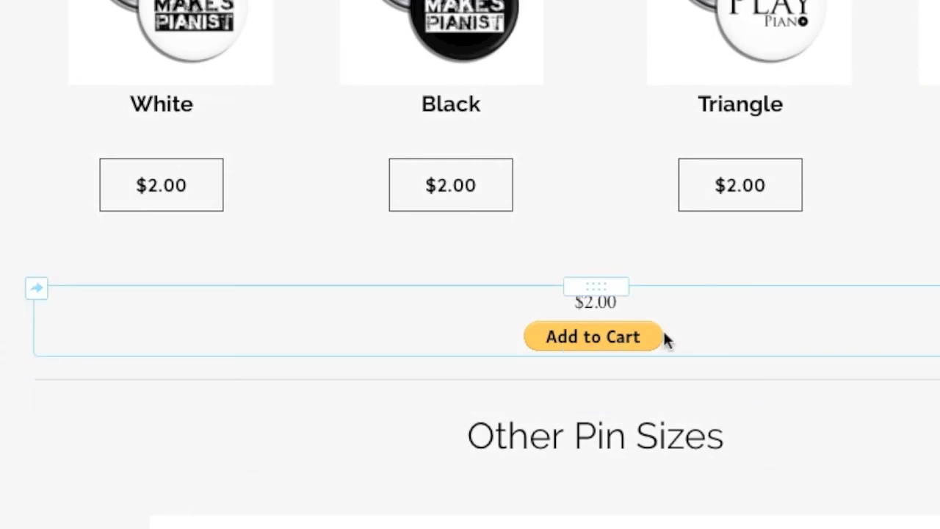
Remove the "$2.00" text from the start of the Add to Cart element's custom HTML and leave the code editor
click(745, 331)
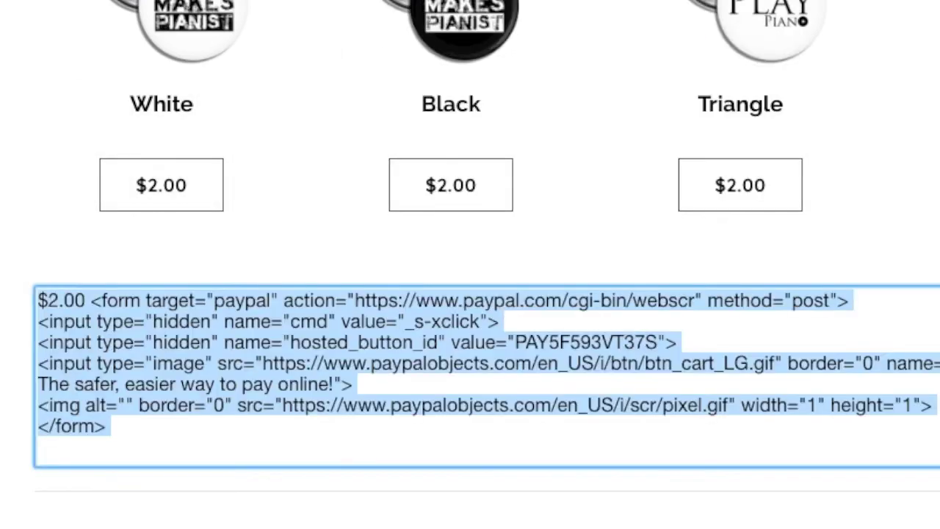
click(87, 301)
key(BackSpace)
key(BackSpace)
key(BackSpace)
key(BackSpace)
key(BackSpace)
key(BackSpace)
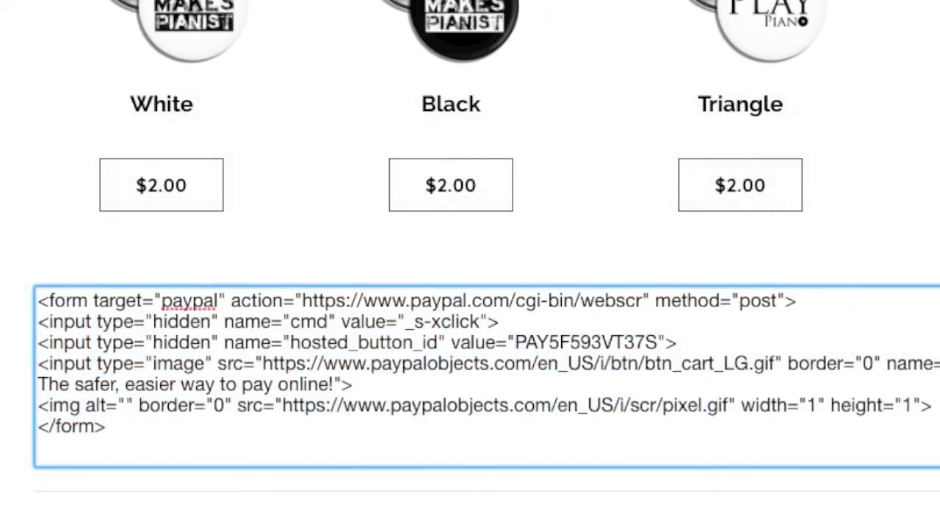
key(Escape)
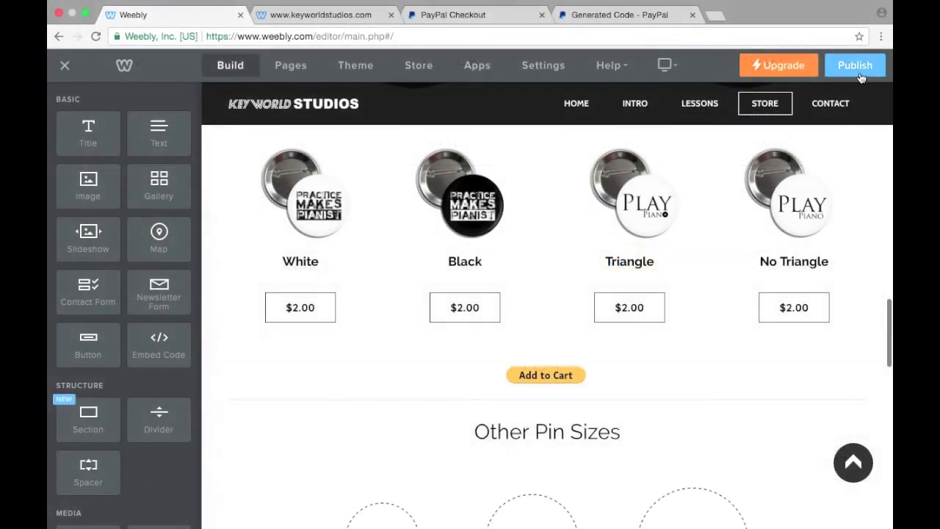
Publish the site, switch to the live keyworldstudios.com site and open its Store page at the Add to Cart button
click(855, 68)
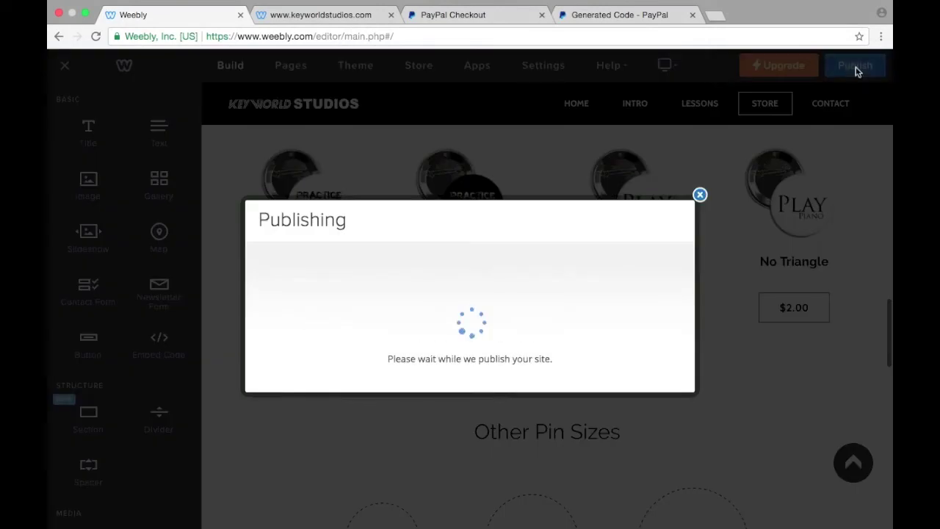
click(700, 116)
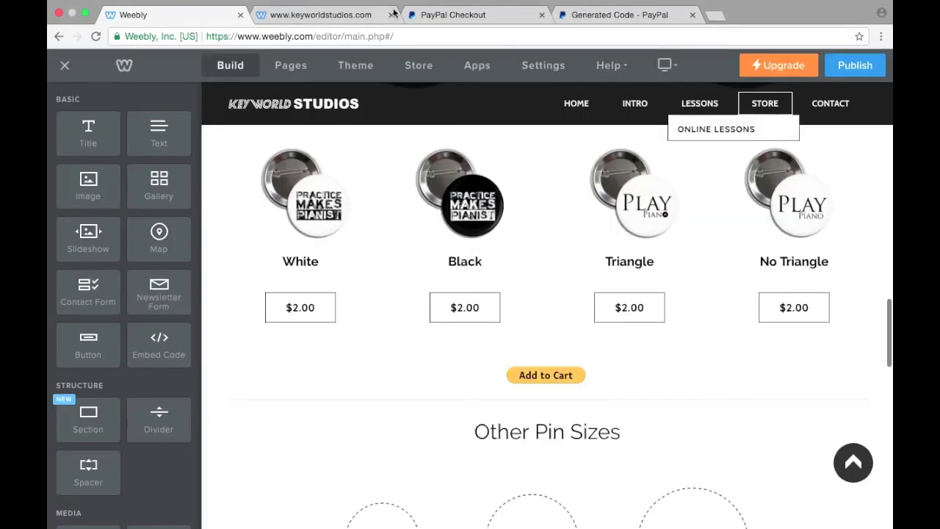
click(342, 16)
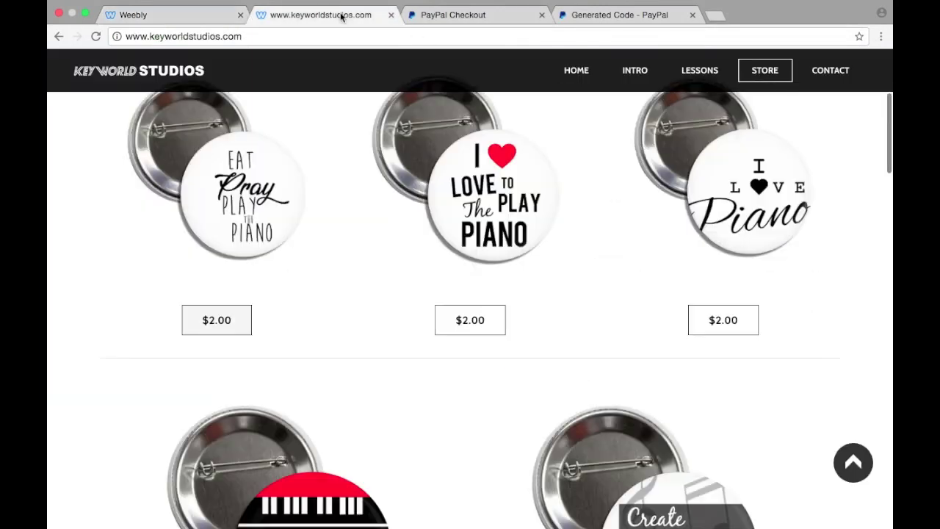
click(766, 73)
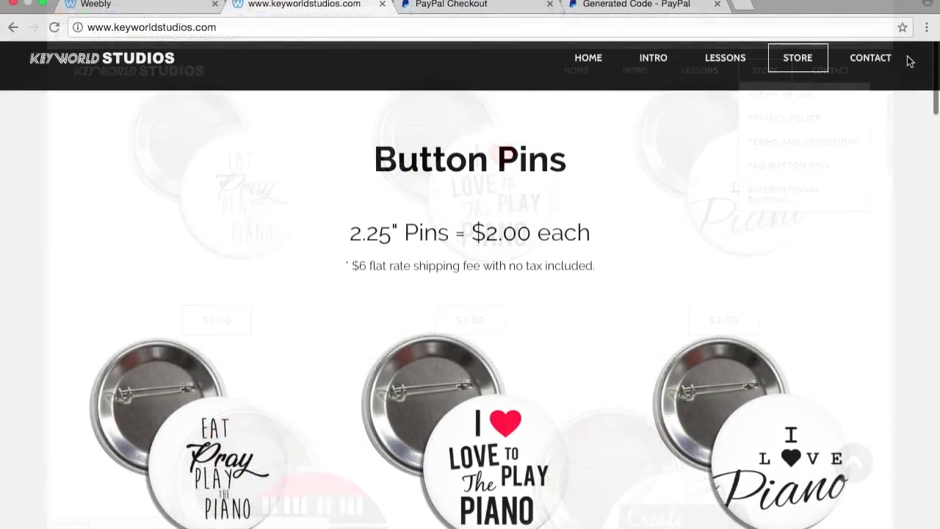
scroll(866, 67, down, 3)
scroll(909, 62, down, 15)
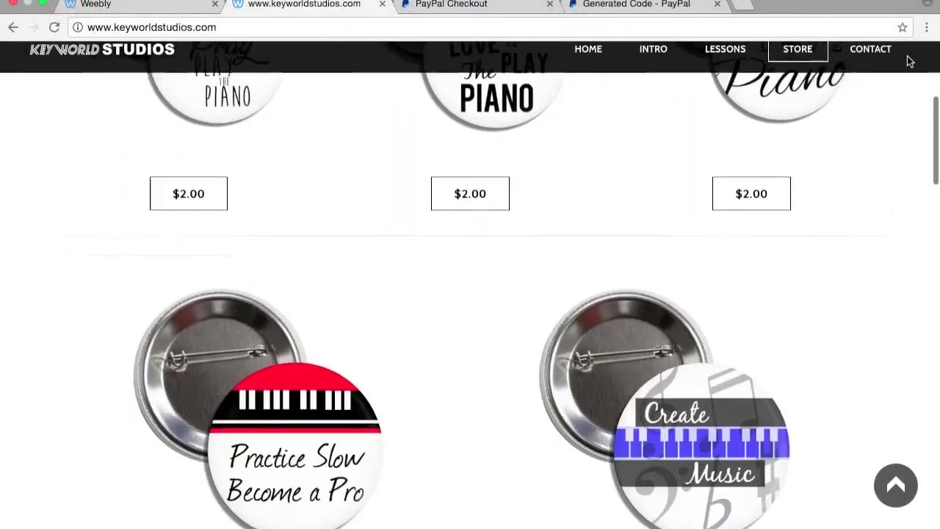
scroll(910, 62, down, 8)
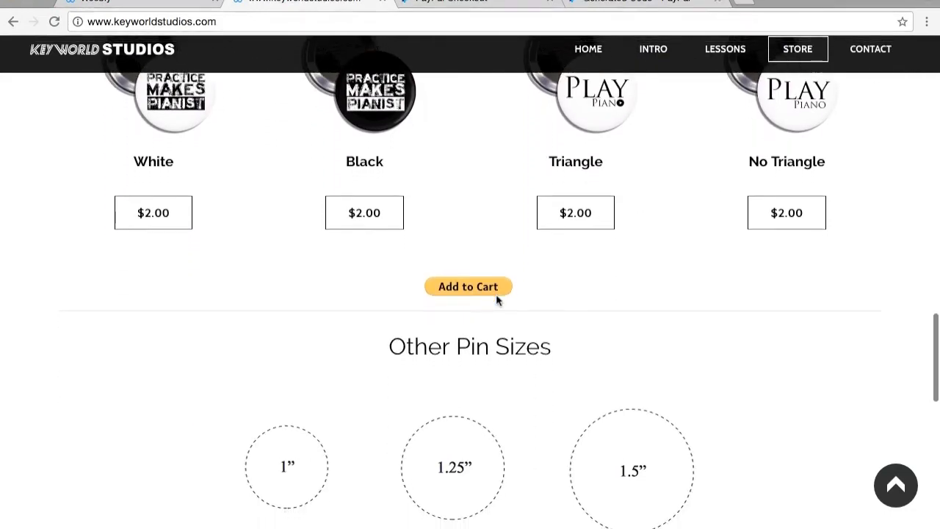
Test the live Add to Cart button and try quantities of 100 and 1000 for "I Love Music (Red)" in the cart
click(459, 286)
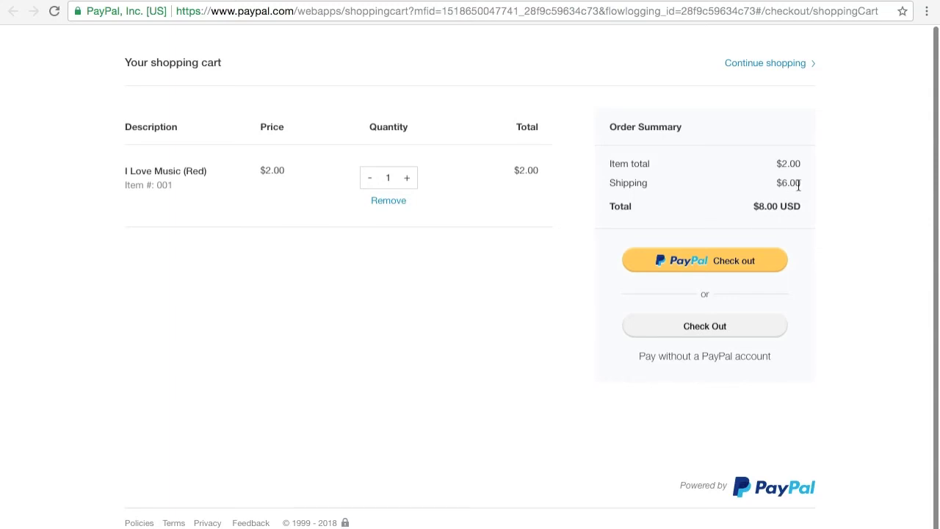
click(392, 178)
text(00)
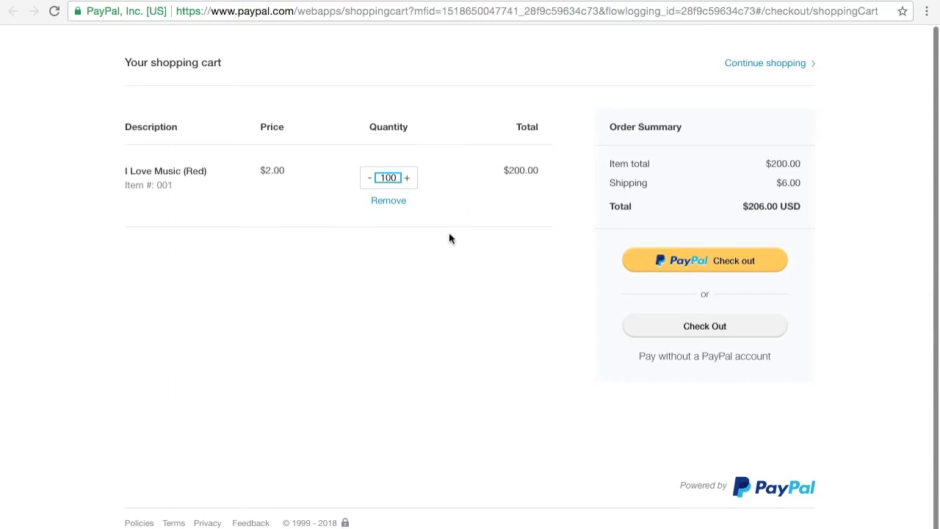
click(454, 254)
click(397, 178)
text(0)
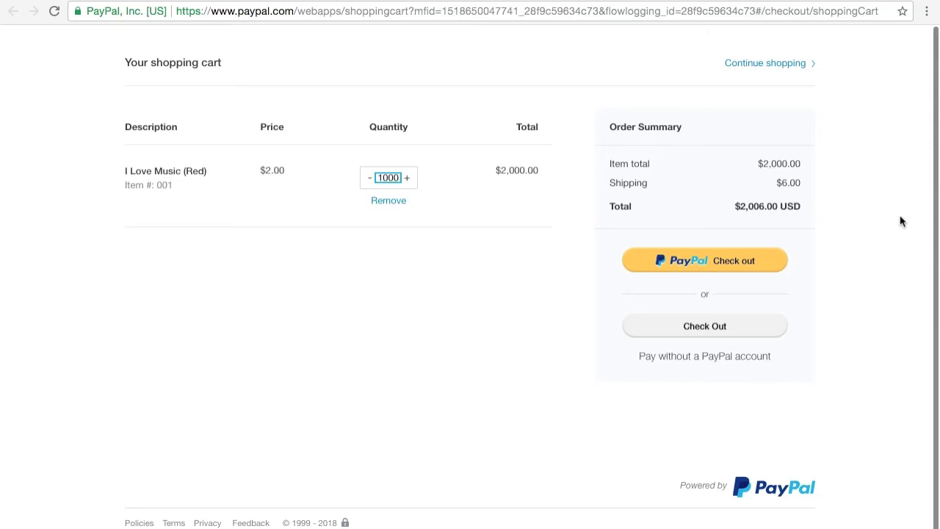
Remove "I Love Music (Red)" from the PayPal cart, close the cart and live site, and return to the Weebly editor
click(393, 202)
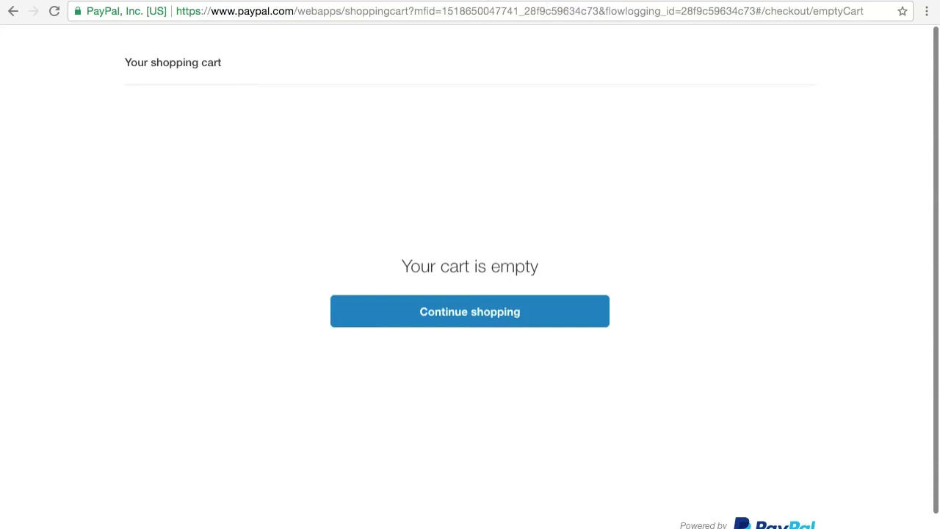
key(super+w)
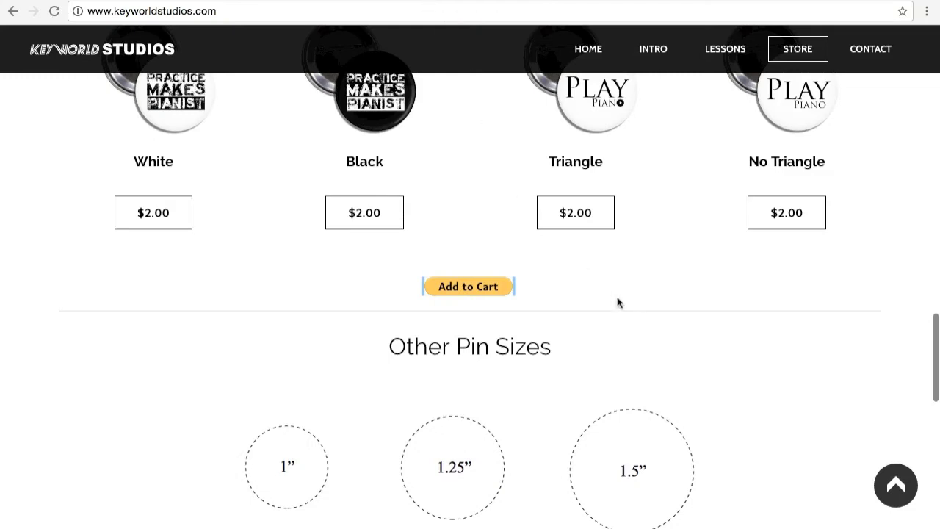
key(super+w)
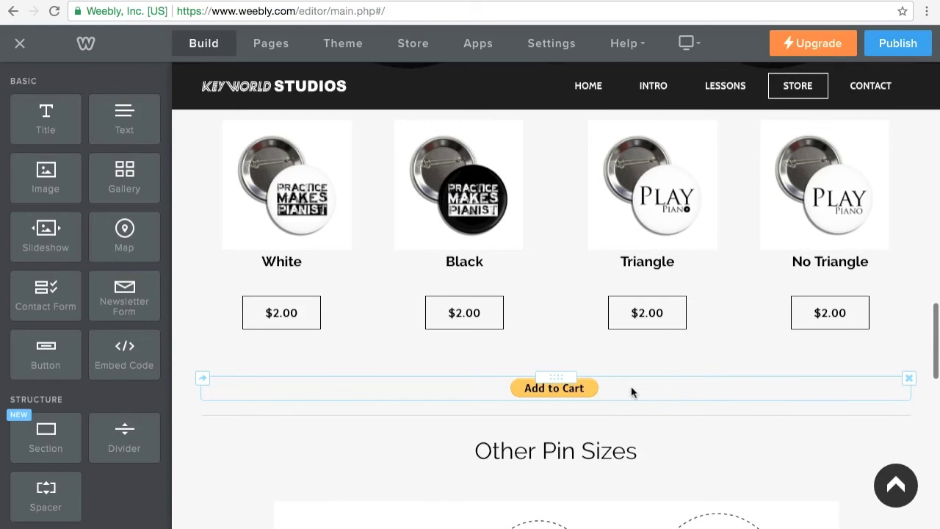
Delete the Add to Cart custom HTML element and add a Button element in its place above "Other Pin Sizes"
click(909, 379)
click(878, 331)
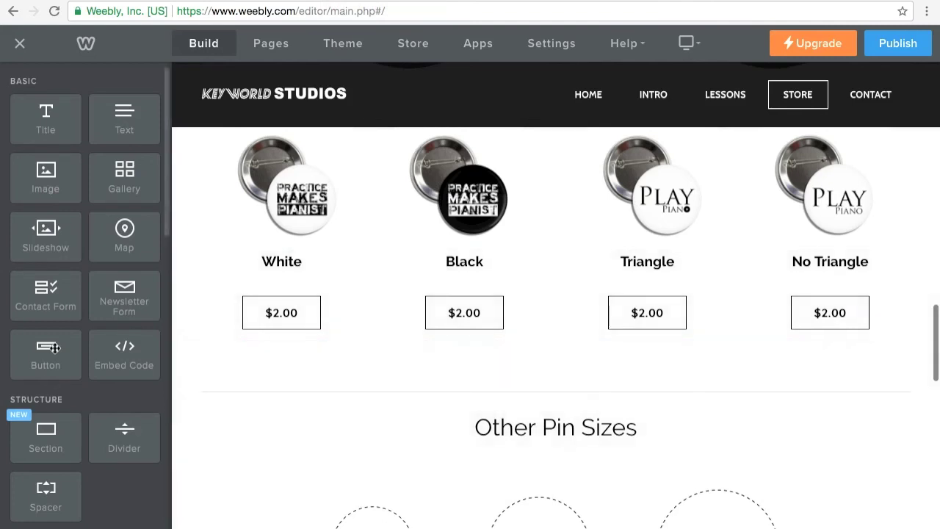
drag(45, 347, 530, 376)
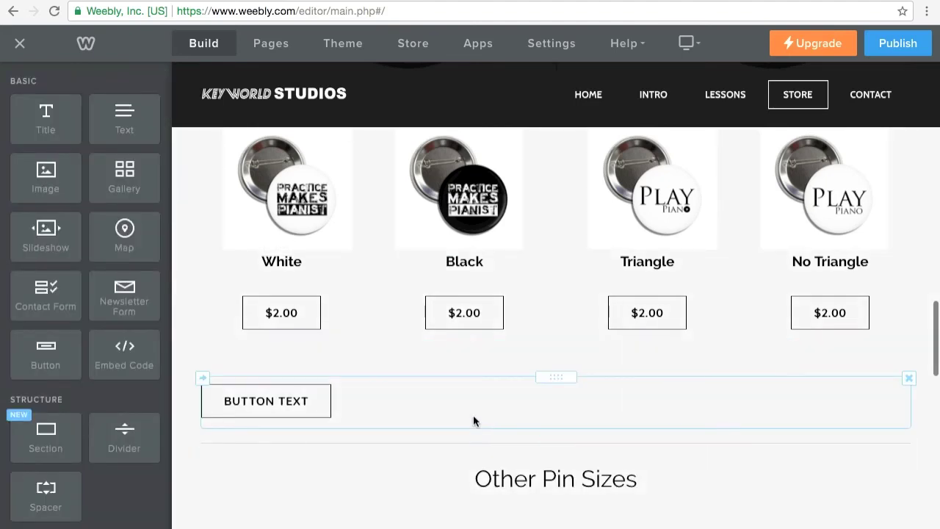
Center the new button and set its text to "$2.00"
click(478, 407)
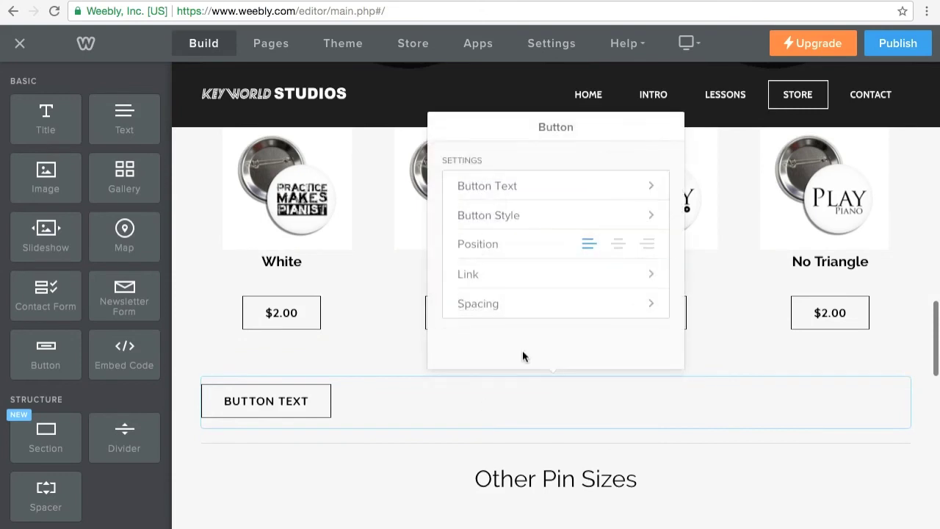
click(619, 248)
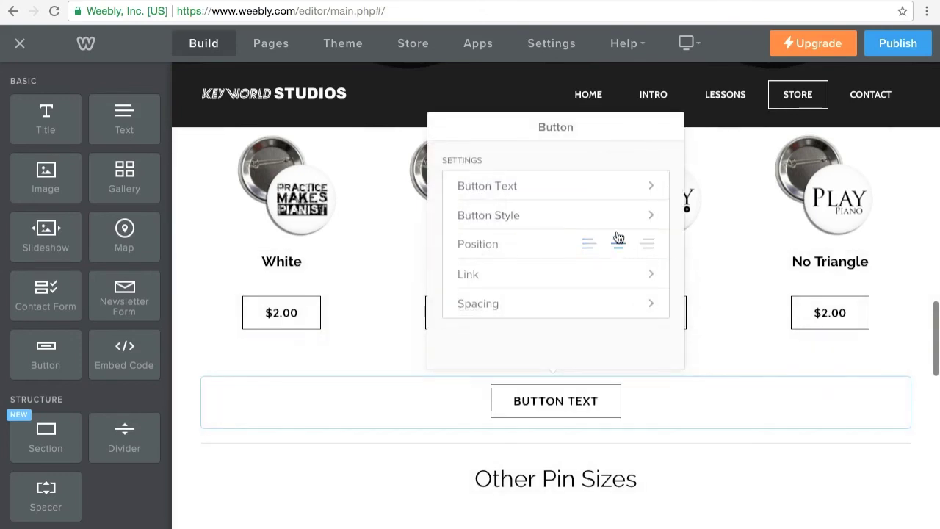
click(607, 188)
key(ctrl+a)
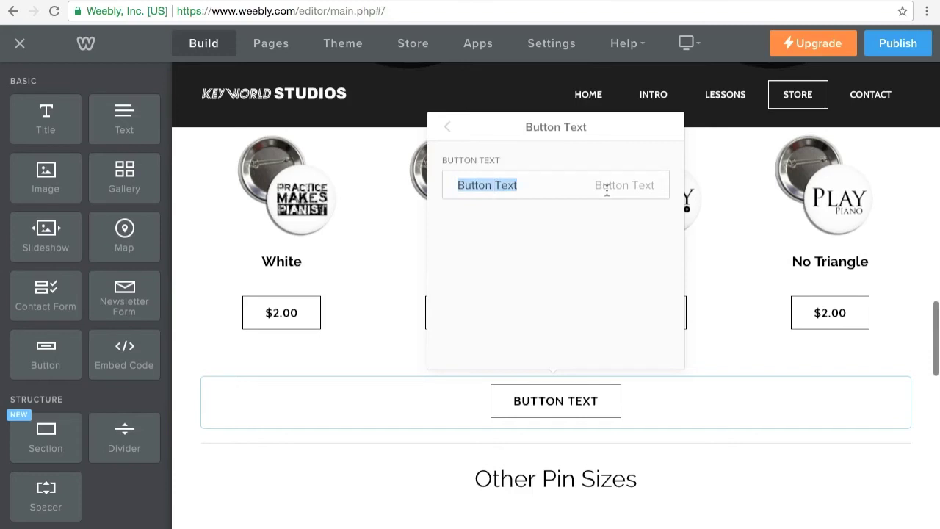
text($2.00)
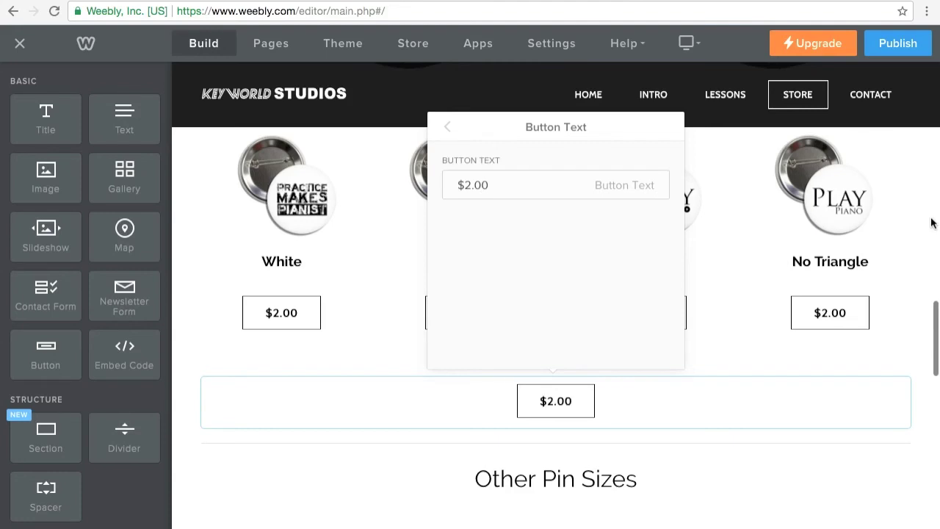
click(931, 223)
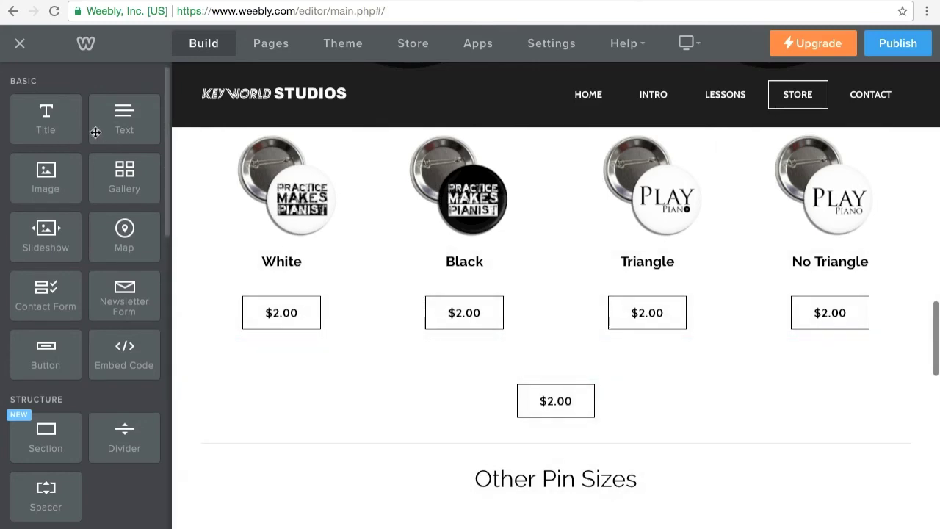
Add a centered text element directly above the new $2.00 button reading "I Love Music (Red)"
drag(125, 118, 547, 399)
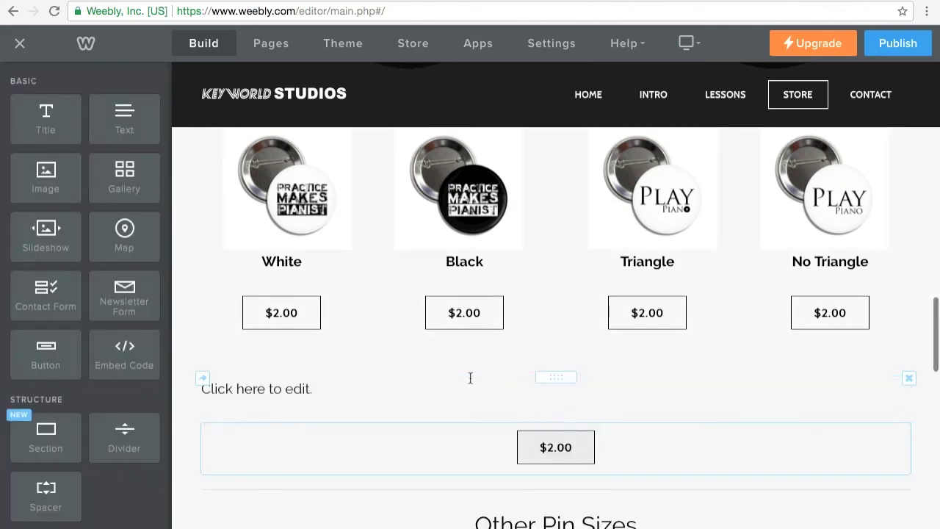
click(431, 384)
click(456, 356)
click(452, 404)
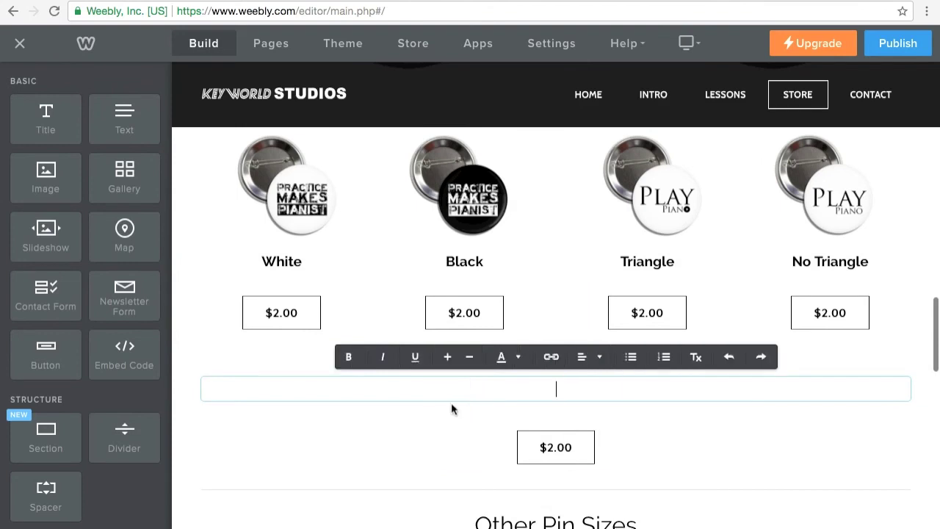
text(I Love Music )
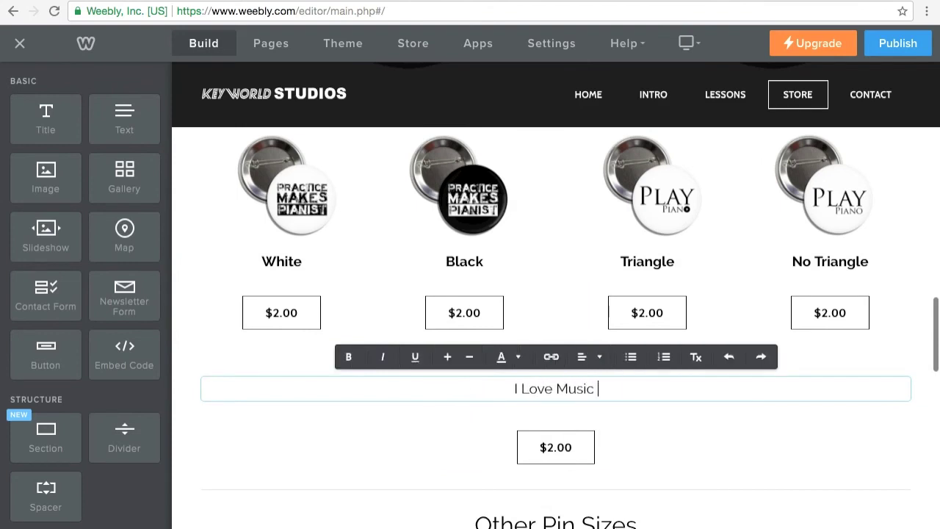
text(Red))
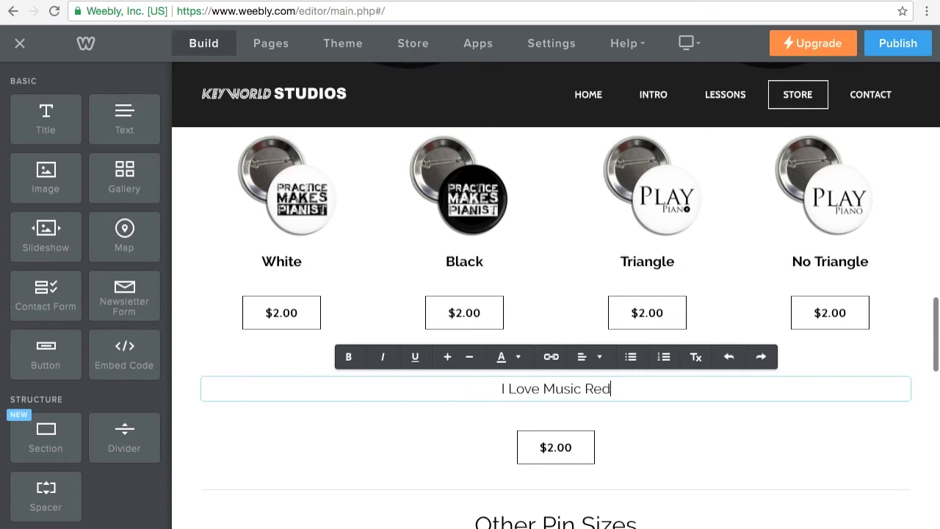
click(586, 388)
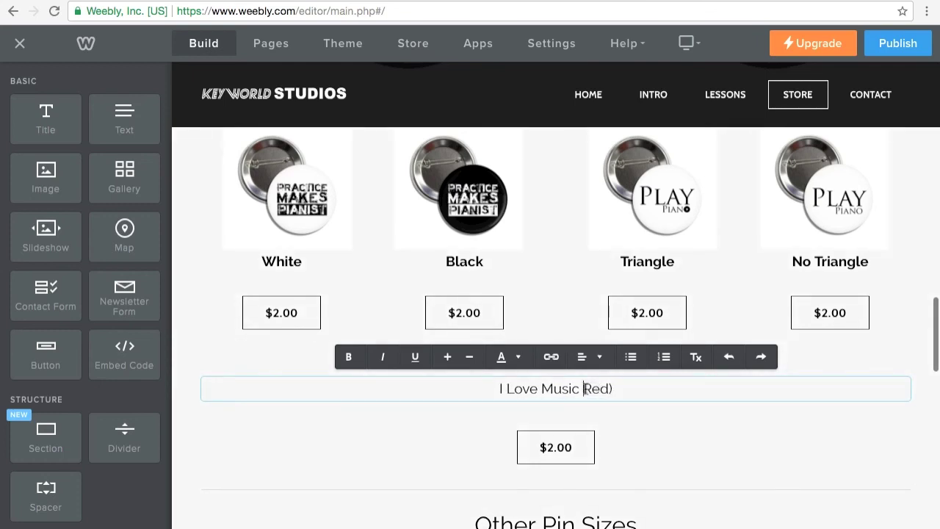
text(()
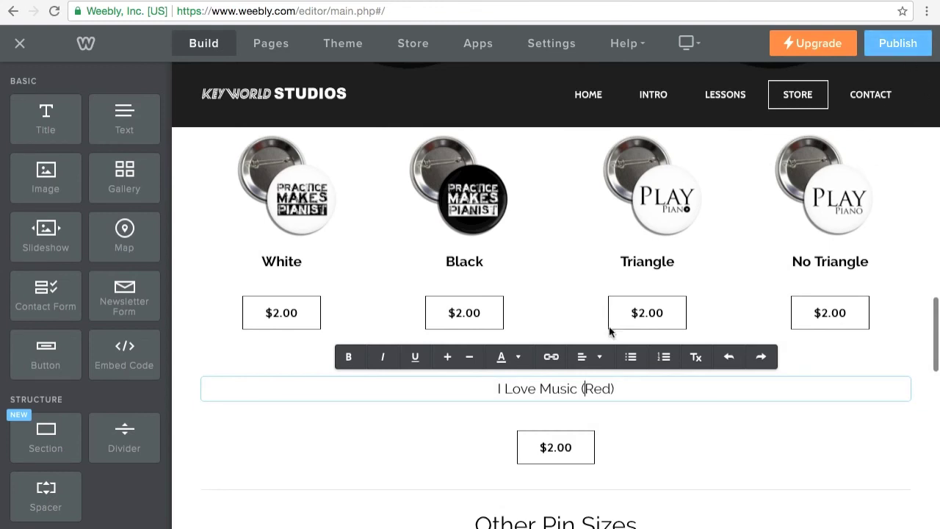
click(696, 438)
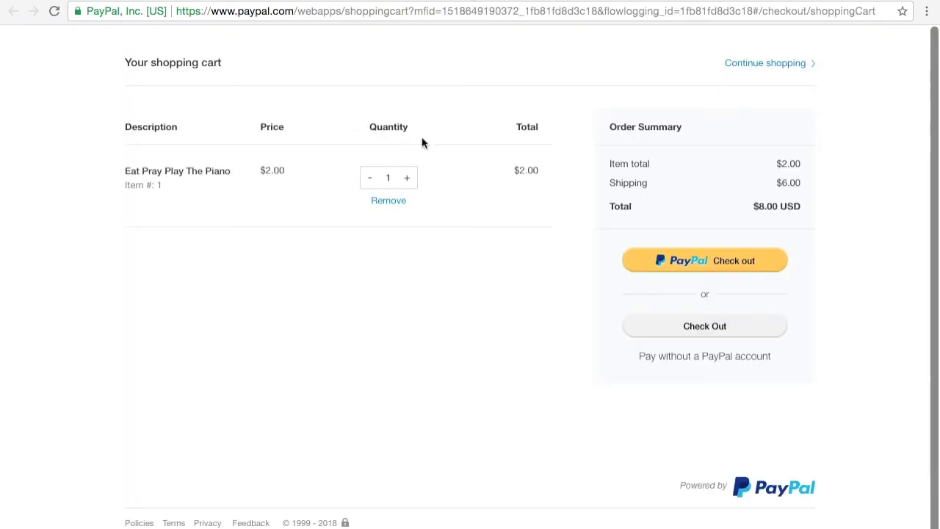
Switch to the PayPal cart, remove "Eat Pray Play The Piano" and return to the generated button code page
click(391, 201)
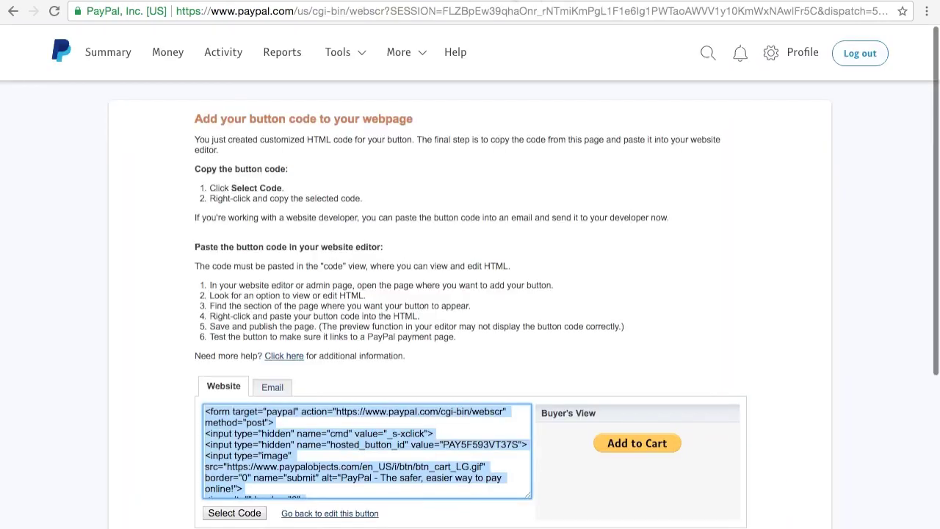
Copy the e-mail payment link of the generated PayPal button and switch back to the Weebly editor
scroll(695, 141, down, 2)
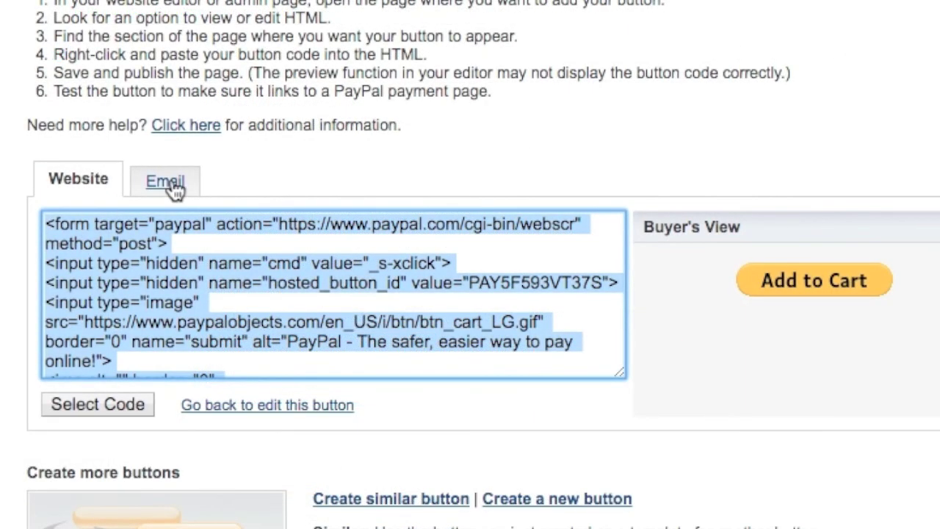
click(189, 187)
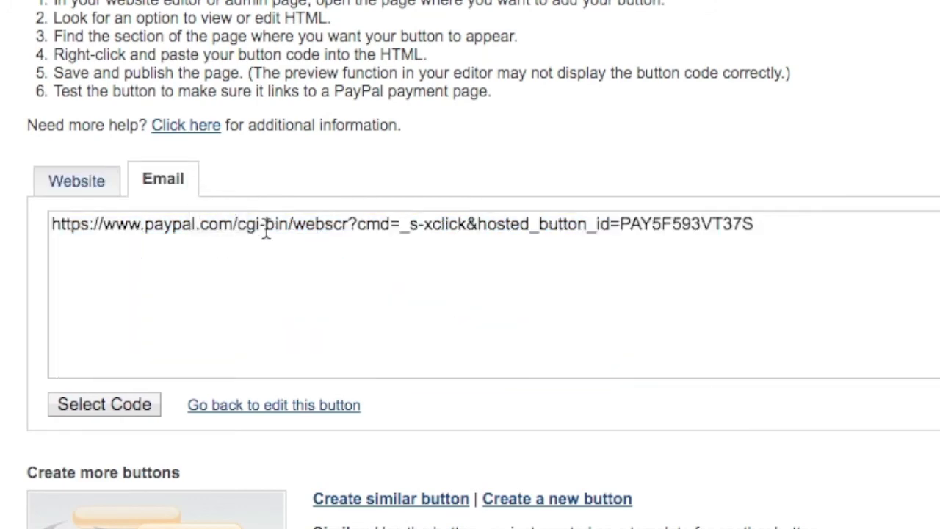
click(208, 230)
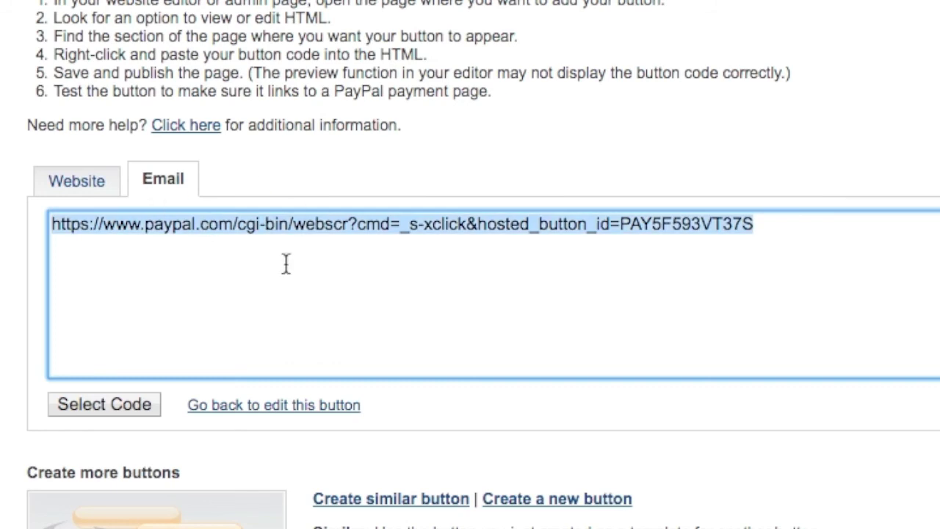
click(163, 4)
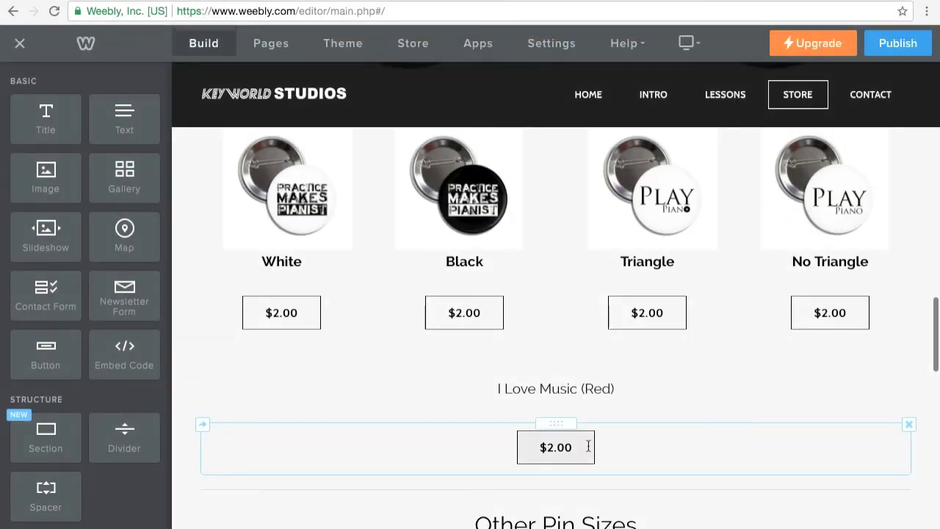
Link the $2.00 button under "I Love Music (Red)" to the copied PayPal website URL, with Open in new window enabled
click(588, 446)
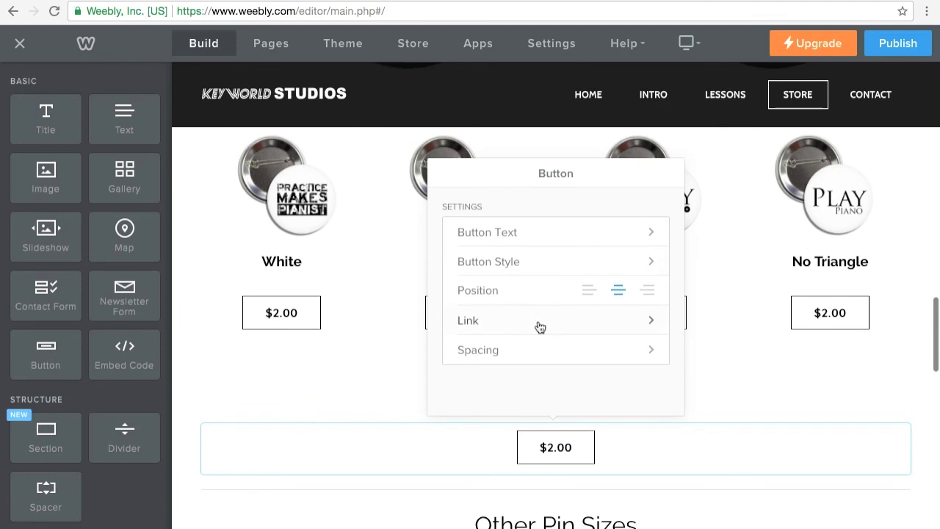
click(594, 331)
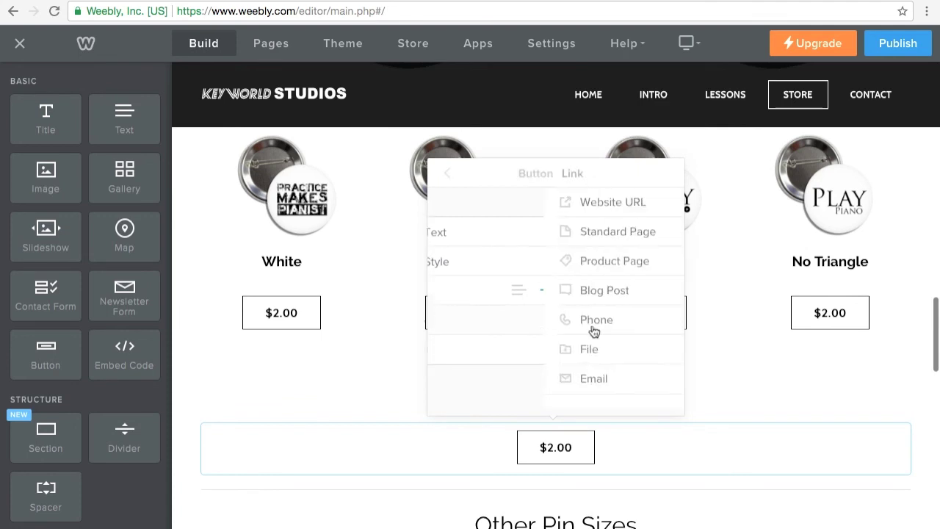
click(519, 207)
click(511, 262)
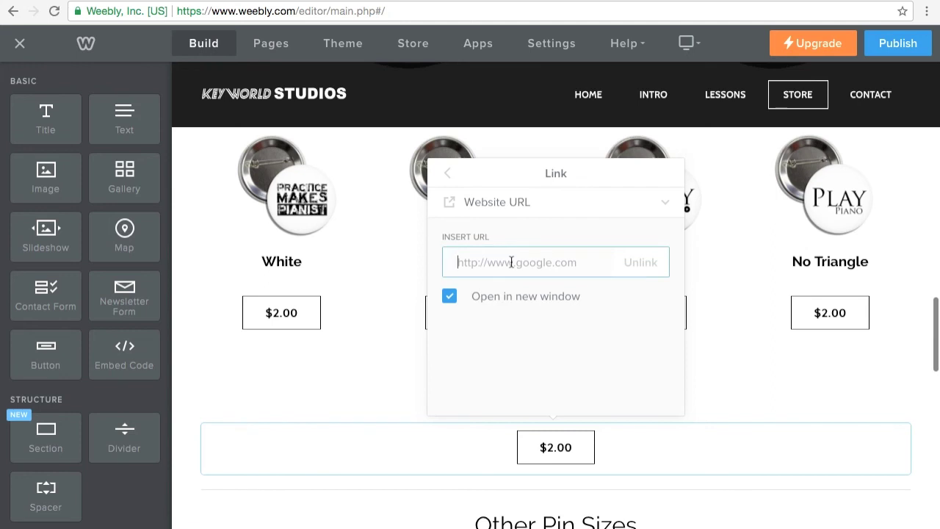
key(ctrl+v)
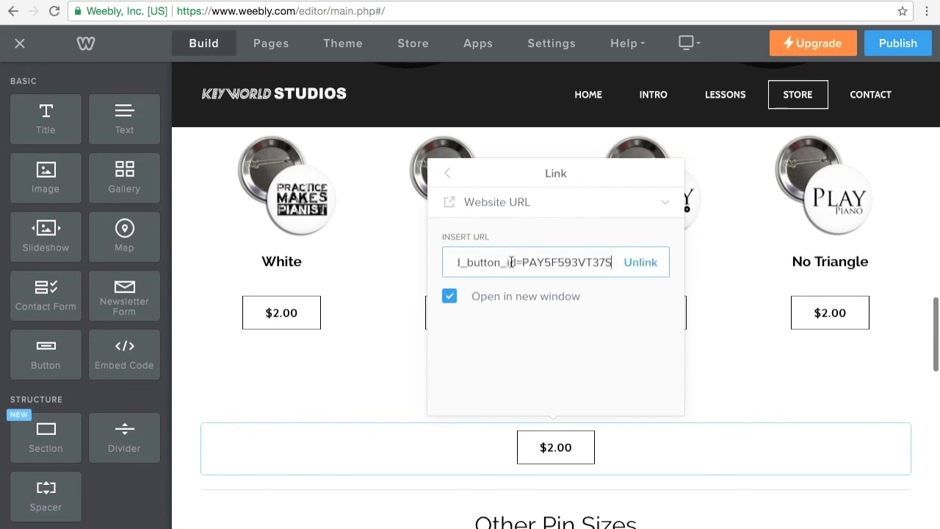
click(918, 245)
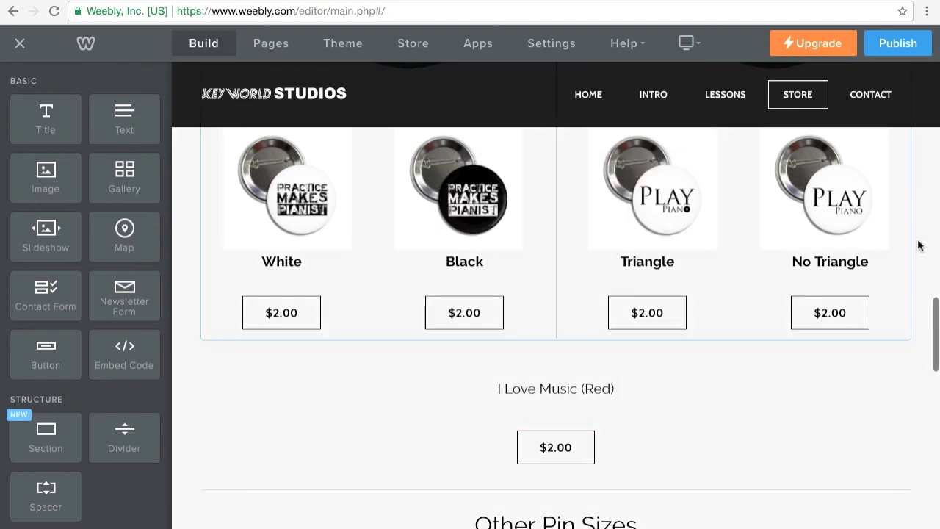
click(902, 49)
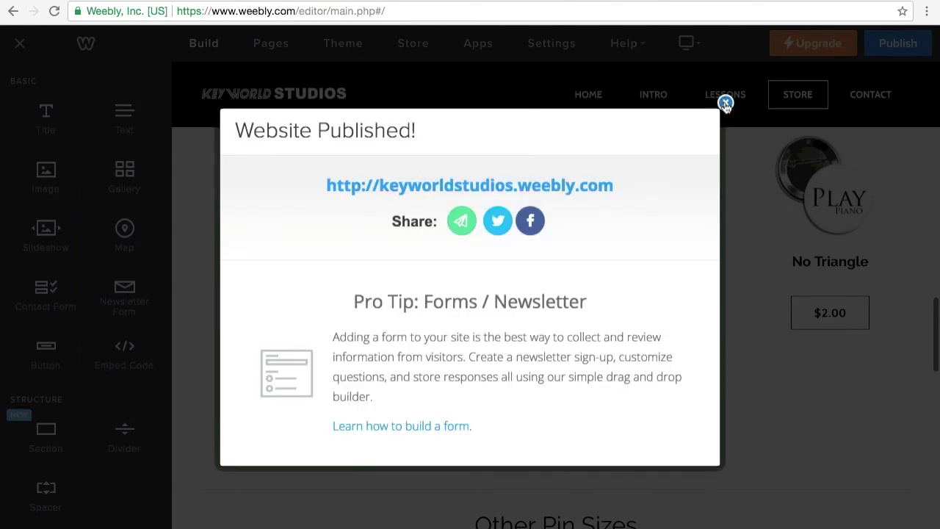
click(725, 103)
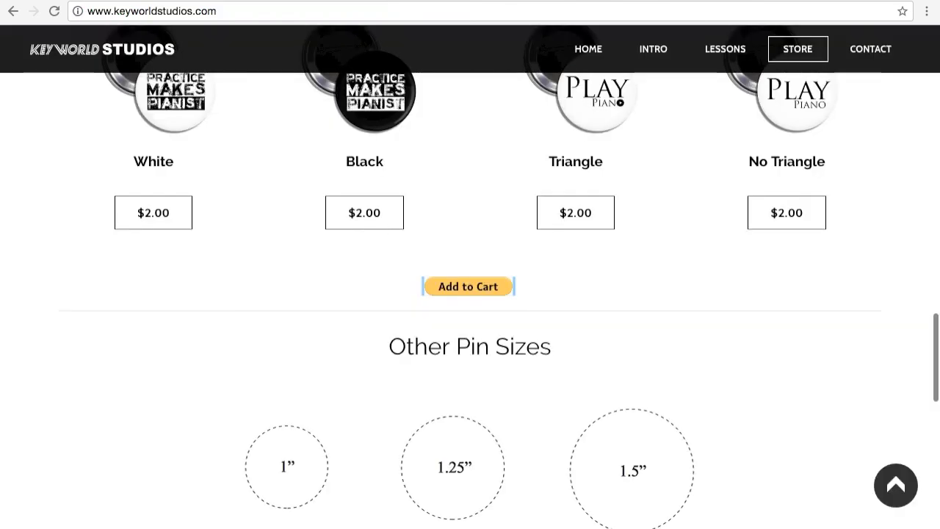
click(54, 11)
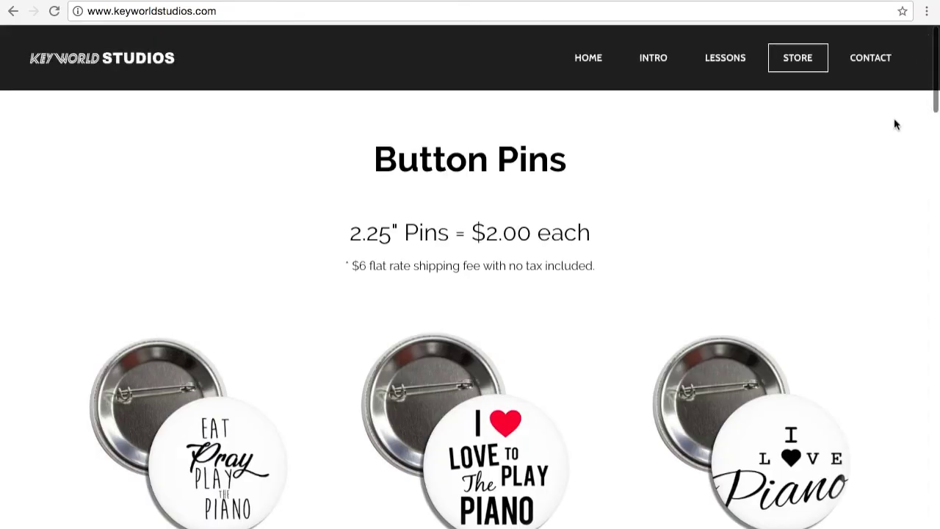
Test the live $2.00 button under "I Love Music (Red)" by opening its PayPal cart, and return to the Weebly editor
scroll(895, 122, down, 4)
scroll(895, 125, down, 12)
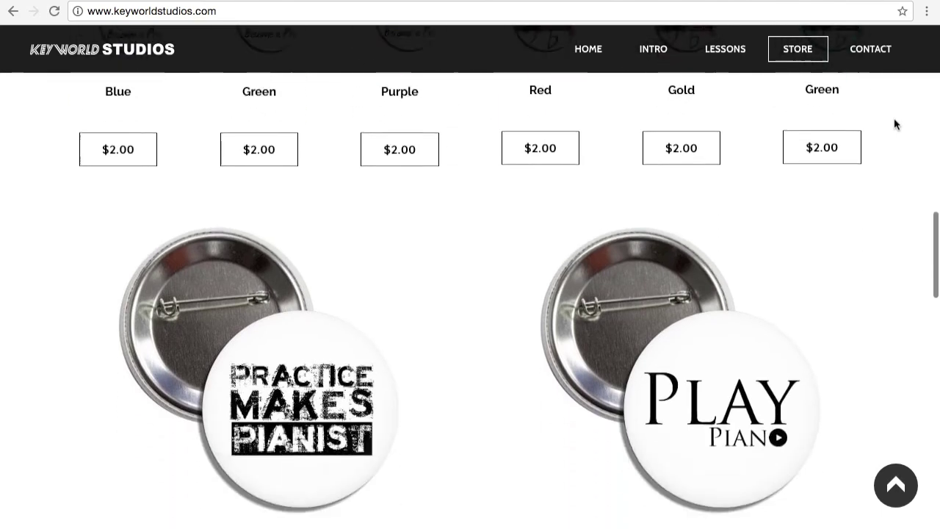
scroll(894, 124, down, 4)
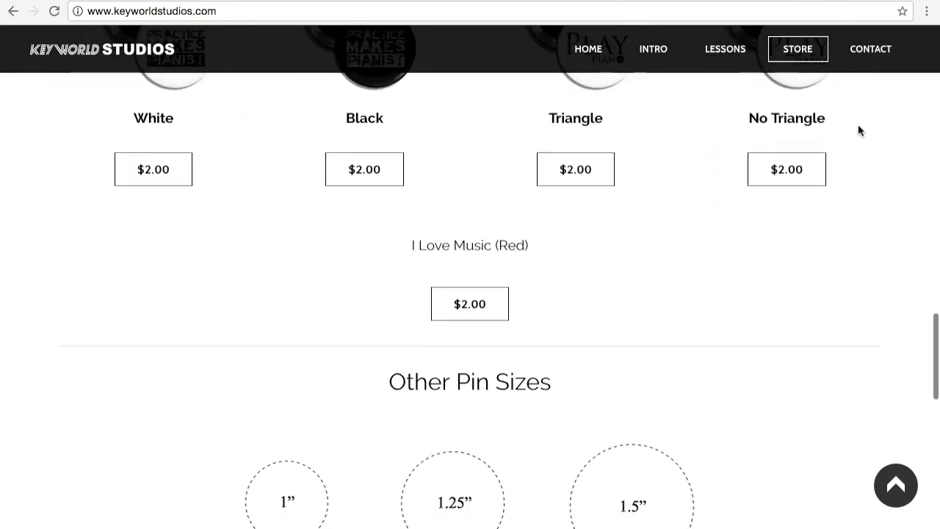
click(481, 305)
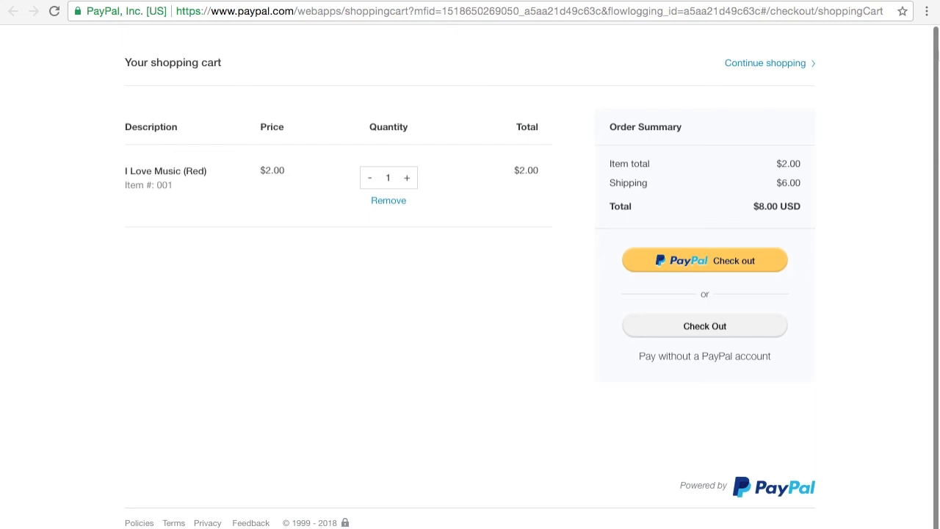
mouse_move(302, 6)
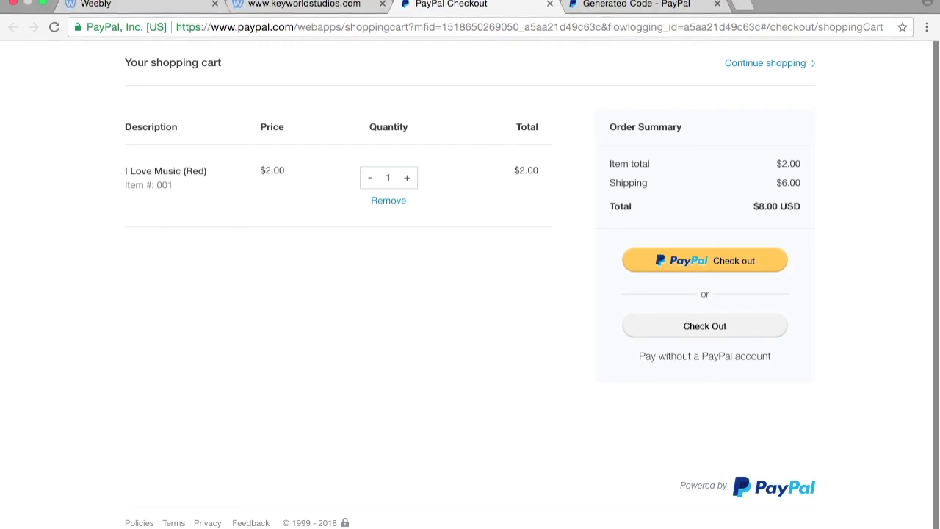
click(302, 6)
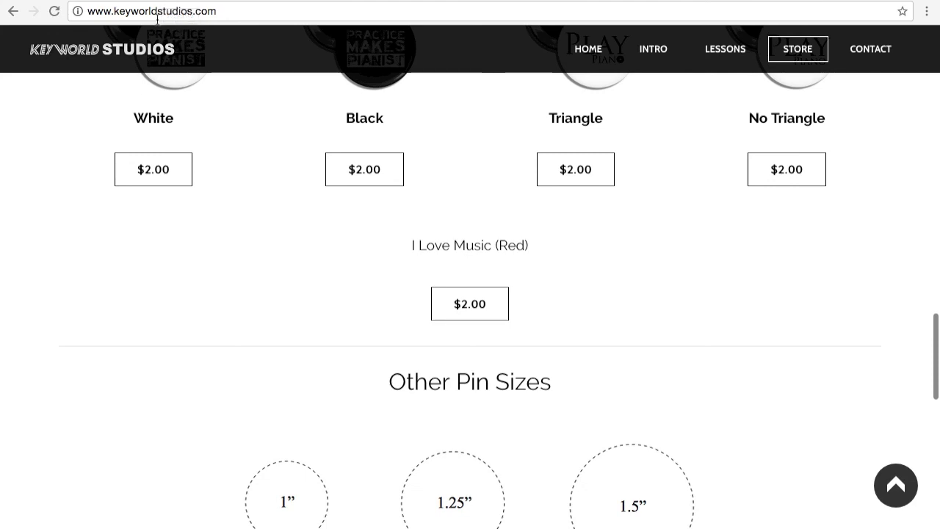
key(ctrl+Tab)
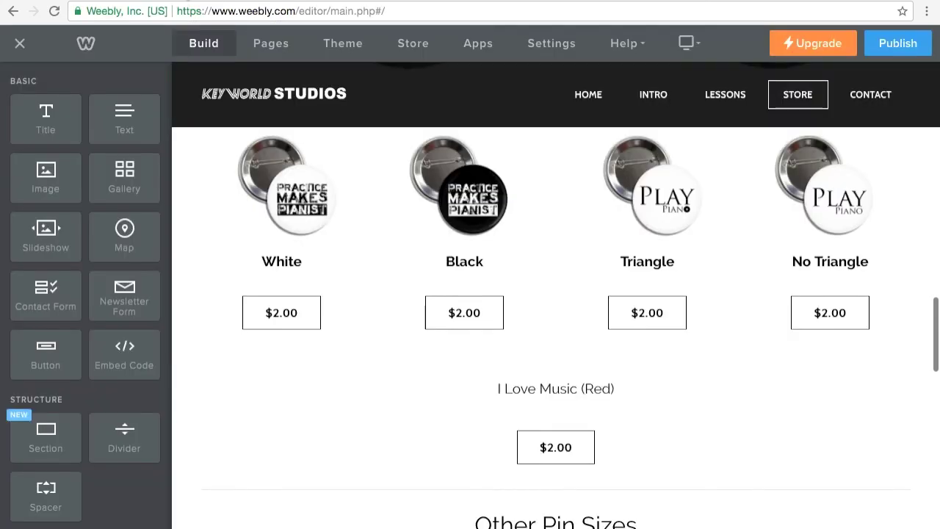